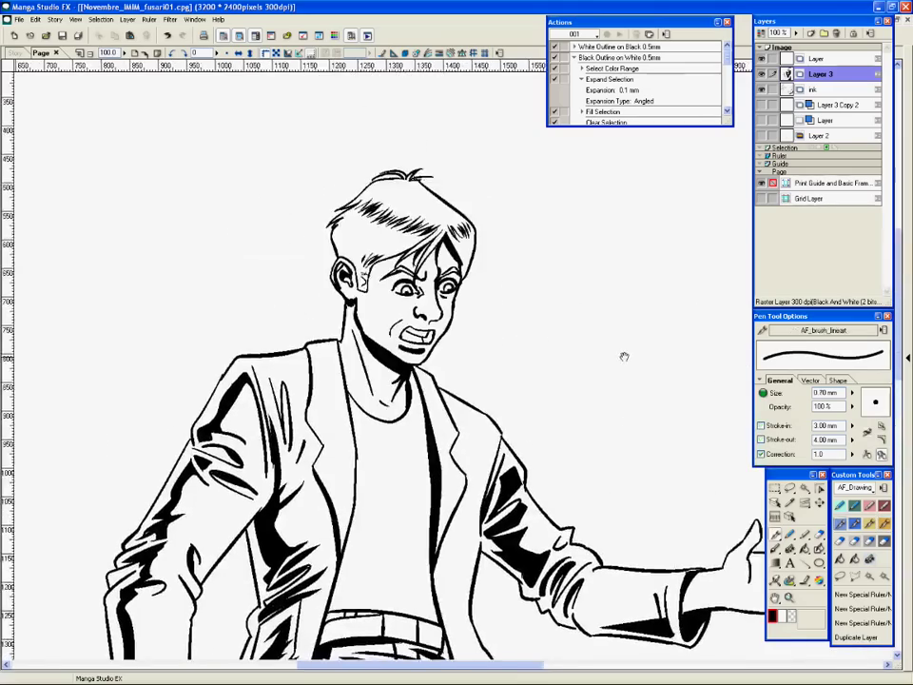
Step: Ink hatching on the man's jacket and fold lines across his shirt using the AF_brush_hatching and AF_brush_hatching_big pens
key("ctrl+plus")
key("c")
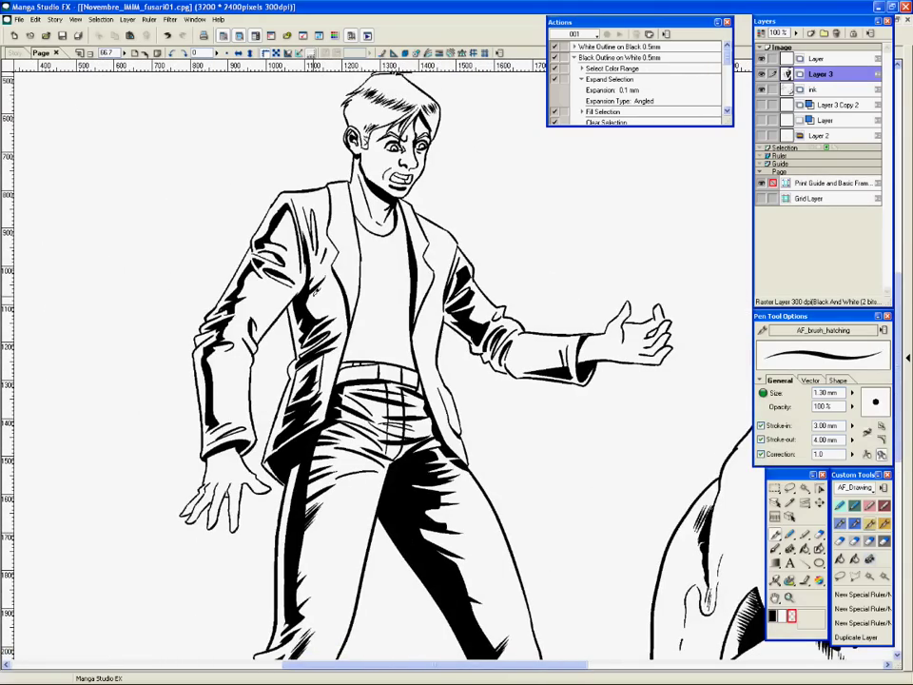
key("ctrl+z")
key("p")
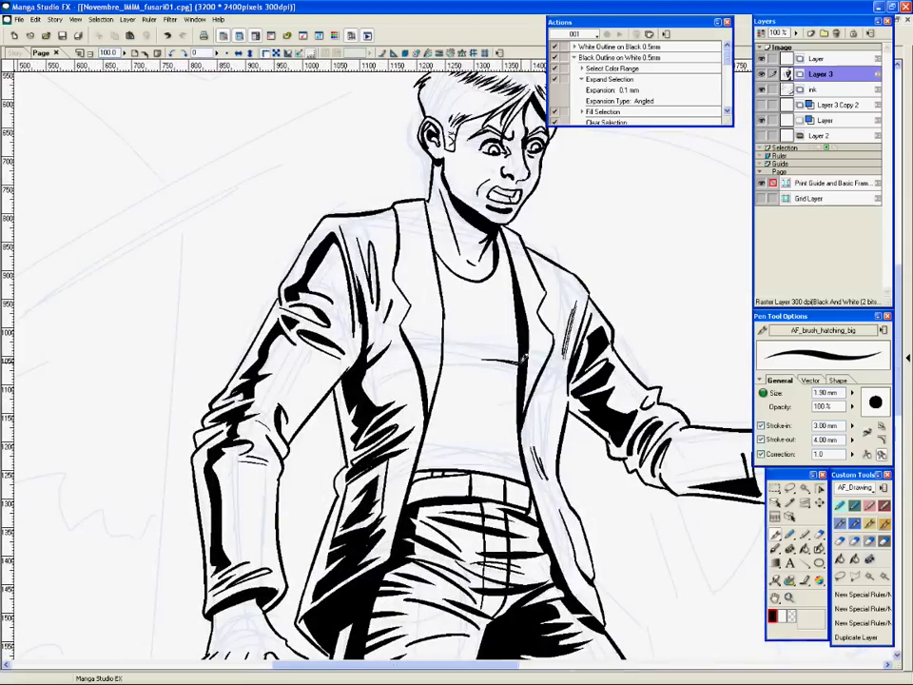
scroll(593, 357, "down", 3)
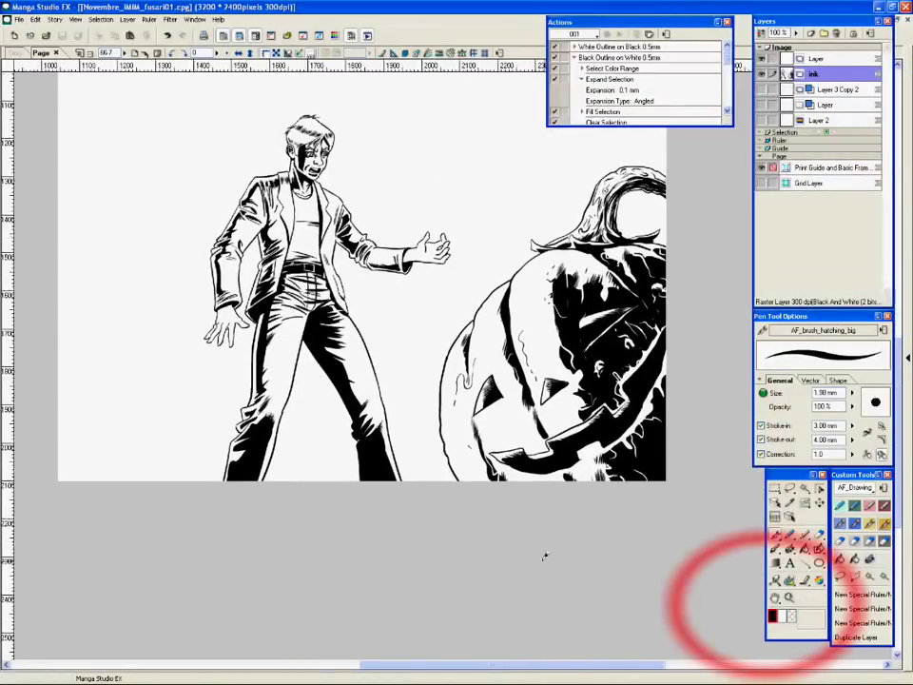
Step: Touch up the trouser shadows with the AF_brush_hatching_big pen, alternating transparent and black strokes
scroll(473, 549, "up", 1)
left_click_drag(473, 550, 537, 460)
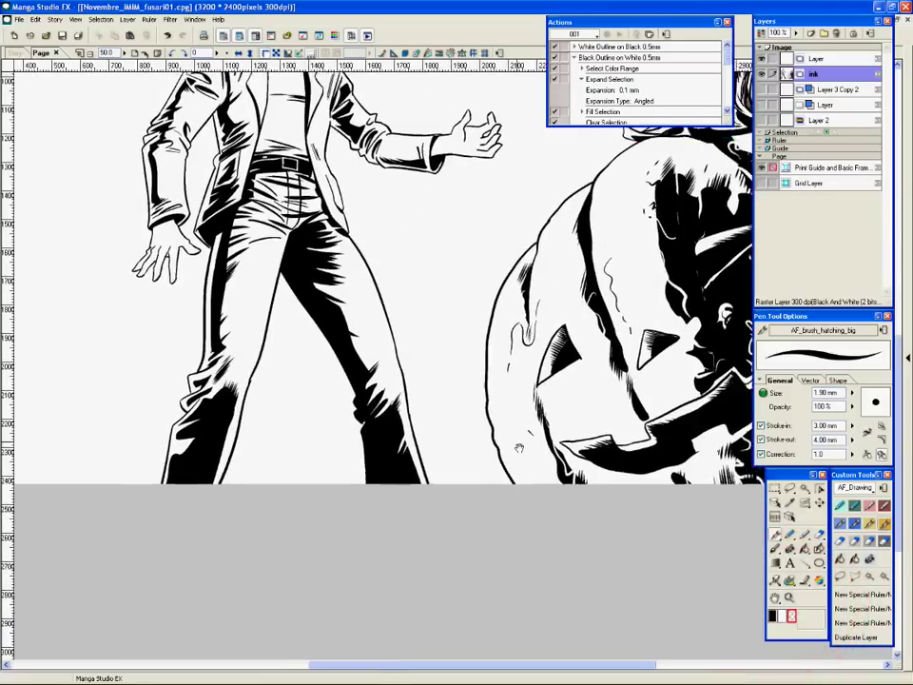
left_click_drag(519, 448, 633, 515)
key("c")
left_click_drag(533, 418, 553, 500)
key("ctrl+plus")
key("ctrl+minus")
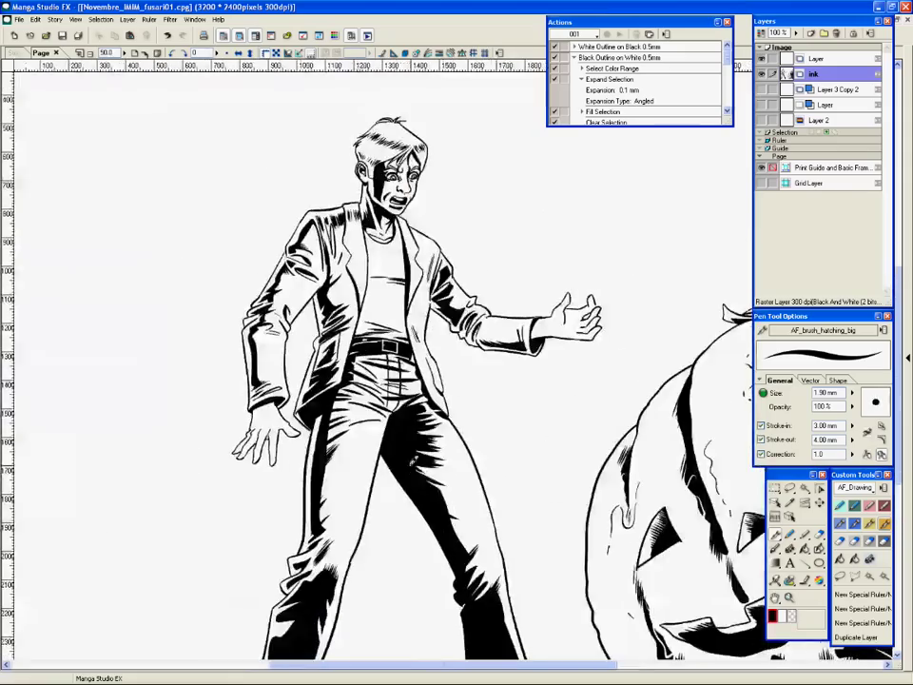
Step: Fill the man's shirt inside the open jacket with solid black on the ink layer
left_click_drag(428, 190, 433, 378)
key("ctrl+plus")
key("ctrl+plus")
key("ctrl+minus")
key("ctrl+minus")
key("ctrl+plus")
key("ctrl+plus")
key("ctrl+plus")
left_click_drag(565, 502, 590, 538)
left_click(854, 577)
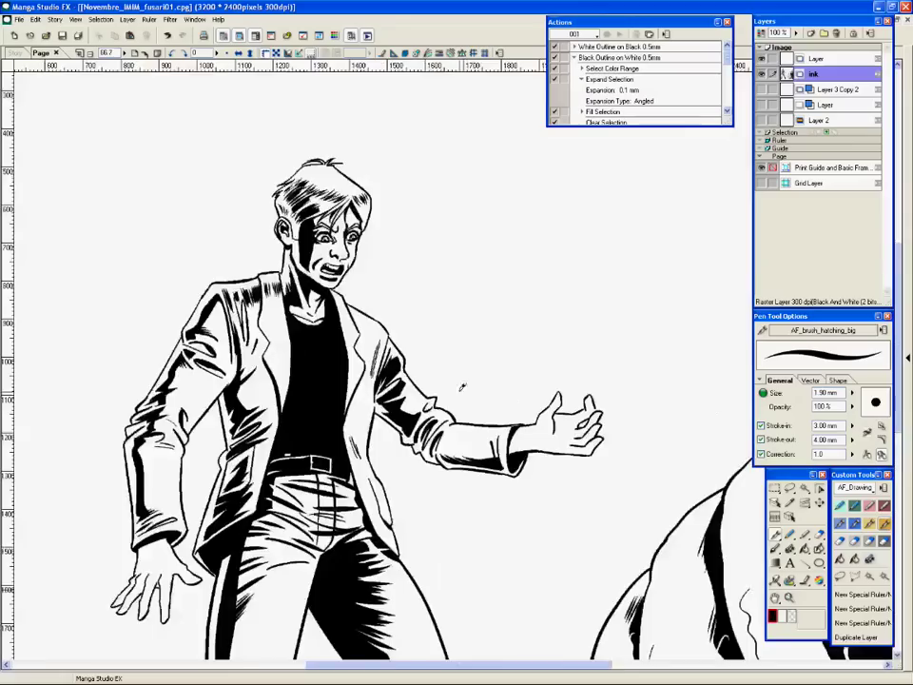
Step: Check the inked man and pumpkin repeatedly, both close up and at full-page size
key("ctrl+plus")
key("ctrl+plus")
key("ctrl+minus")
key("ctrl+minus")
key("ctrl+minus")
key("ctrl+minus")
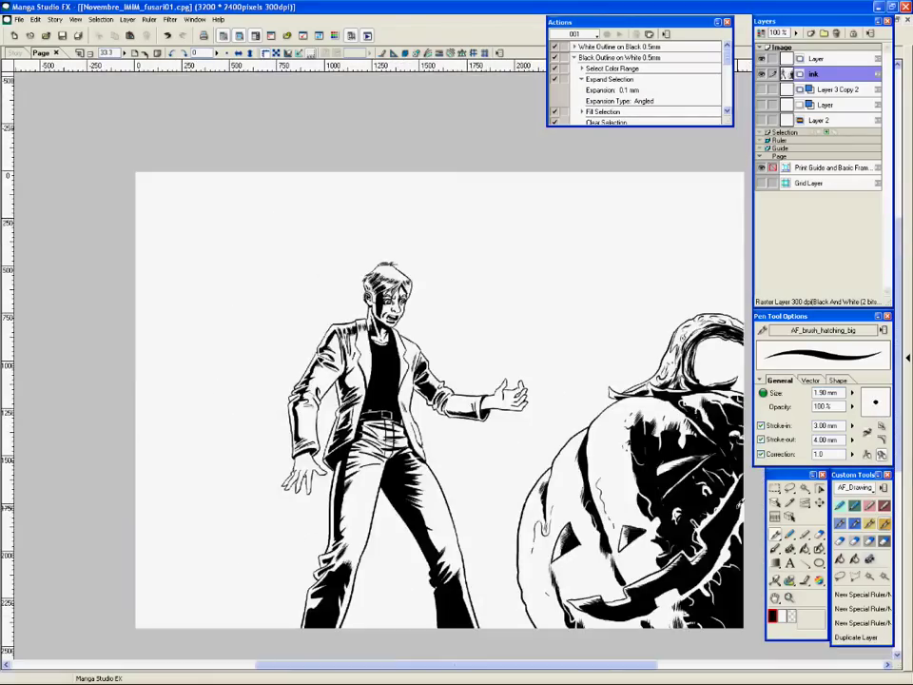
key("ctrl+plus")
key("ctrl+plus")
key("ctrl+plus")
key("ctrl+plus")
key("ctrl+minus")
key("ctrl+minus")
key("ctrl+minus")
key("ctrl+minus")
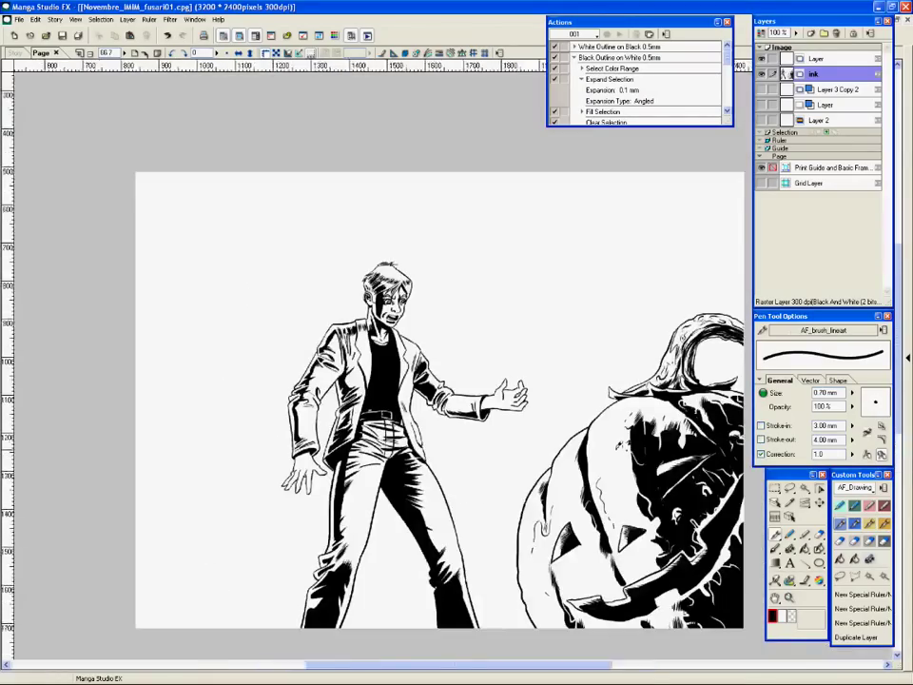
key("ctrl+plus")
key("ctrl+plus")
key("ctrl+plus")
key("ctrl+plus")
key("ctrl+minus")
key("ctrl+minus")
key("ctrl+minus")
key("ctrl+minus")
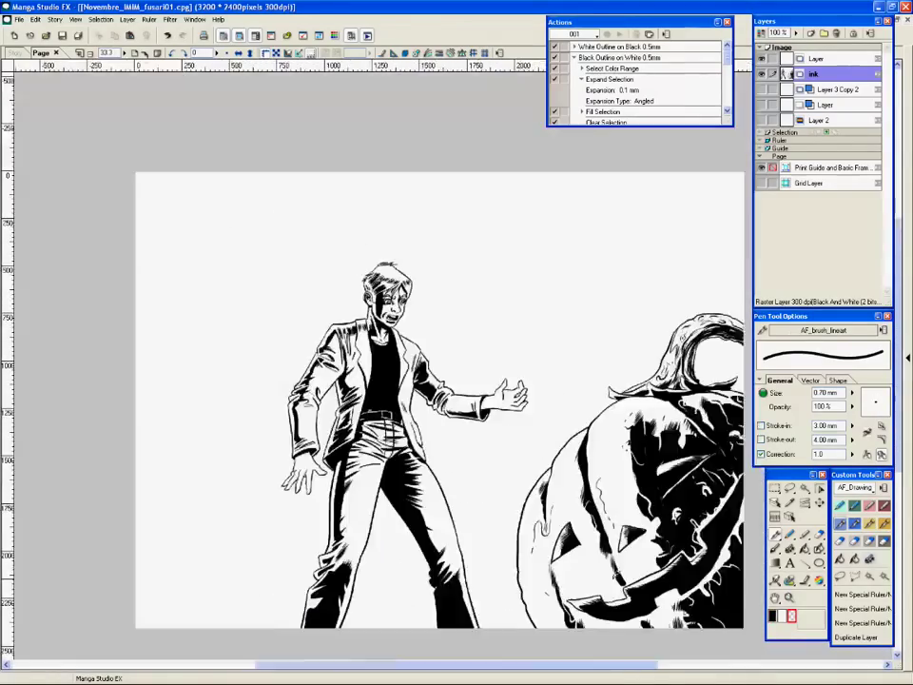
key("ctrl+plus")
key("ctrl+plus")
key("ctrl+plus")
key("ctrl+plus")
key("ctrl+minus")
key("ctrl+minus")
key("ctrl+minus")
key("ctrl+minus")
key("ctrl+plus")
key("ctrl+minus")
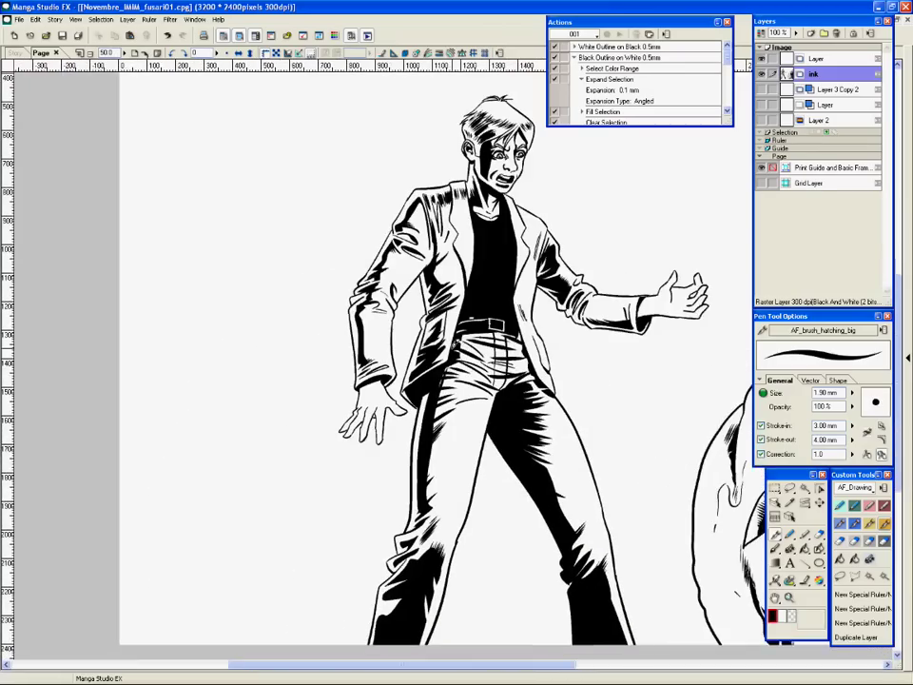
Step: Ink tendon and finger detail lines on the man's lowered hand with the pen
left_click_drag(606, 519, 580, 490)
key("ctrl+plus")
key("ctrl+plus")
key("ctrl+plus")
key("ctrl+plus")
left_click_drag(386, 563, 390, 453)
left_click_drag(357, 407, 351, 466)
left_click_drag(330, 409, 318, 463)
left_click_drag(373, 519, 444, 383)
key("p")
key("ctrl+minus")
key("ctrl+minus")
Step: Refine the detail lines on the man's outstretched hand and wrist with the 0.70 mm AF_brush_lineart pen
left_click_drag(610, 407, 231, 597)
key("ctrl+minus")
left_click_drag(556, 458, 421, 516)
key("ctrl+minus")
key("ctrl+plus")
key("ctrl+plus")
key("ctrl+plus")
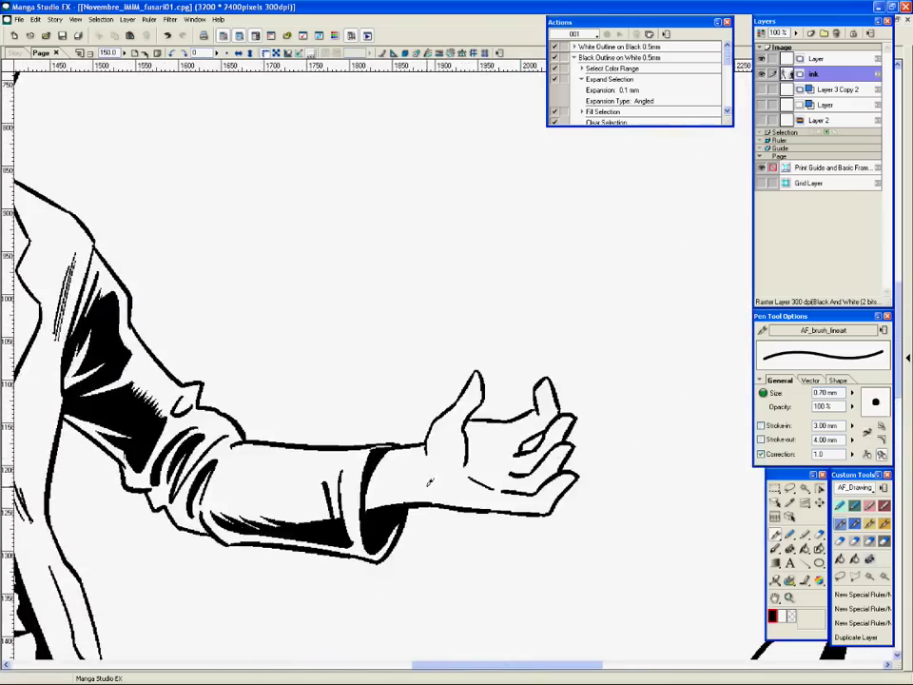
key("ctrl+minus")
key("ctrl+minus")
key("ctrl+minus")
key("ctrl+minus")
key("ctrl+plus")
key("ctrl+plus")
key("ctrl+plus")
key("ctrl+minus")
mouse_move(209, 495)
left_mouse_down()
mouse_move(502, 400)
mouse_move(636, 322)
left_mouse_up()
key("ctrl+plus")
key("ctrl+plus")
key("c")
left_click_drag(514, 470, 494, 488)
key("ctrl+minus")
key("ctrl+minus")
Step: Run the wb action on the ink layer to put a base fill beneath the inked figures
left_click_drag(557, 470, 426, 534)
left_click_drag(598, 100, 555, 327)
key("ctrl+plus")
key("ctrl+minus")
key("ctrl+minus")
key("ctrl+plus")
key("ctrl+minus")
left_click_drag(576, 520, 524, 280)
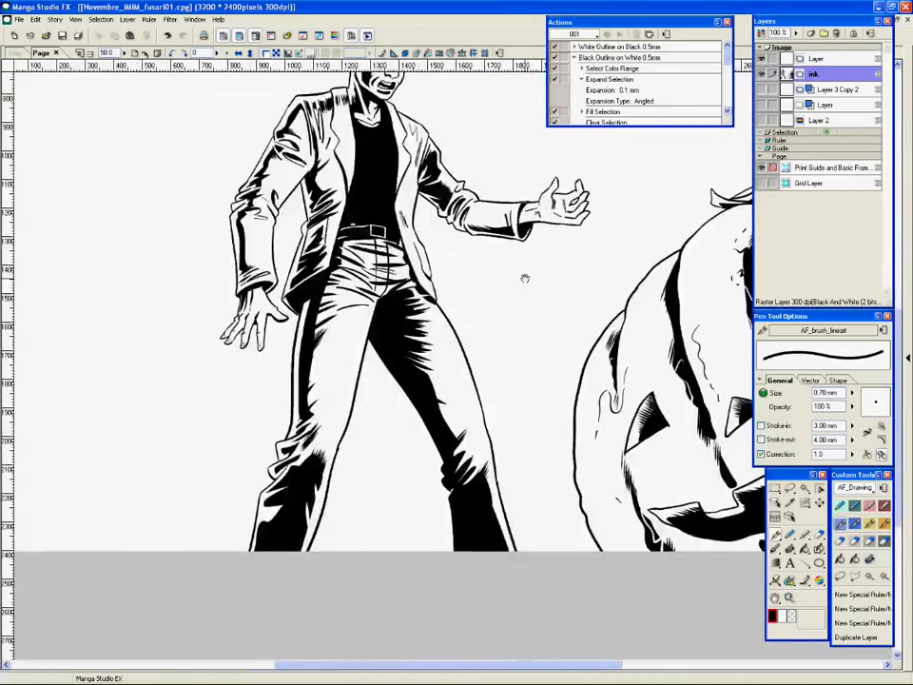
key("ctrl+minus")
key("ctrl+minus")
left_click_drag(728, 59, 729, 104)
left_click(588, 109)
left_click(619, 35)
left_click(493, 418)
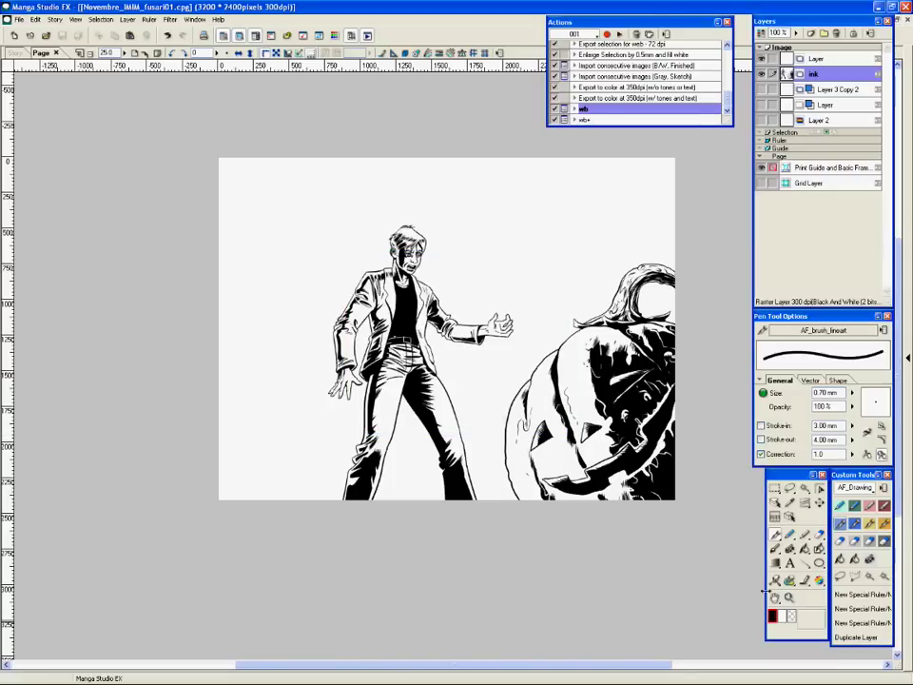
left_click(619, 34)
left_click(483, 380)
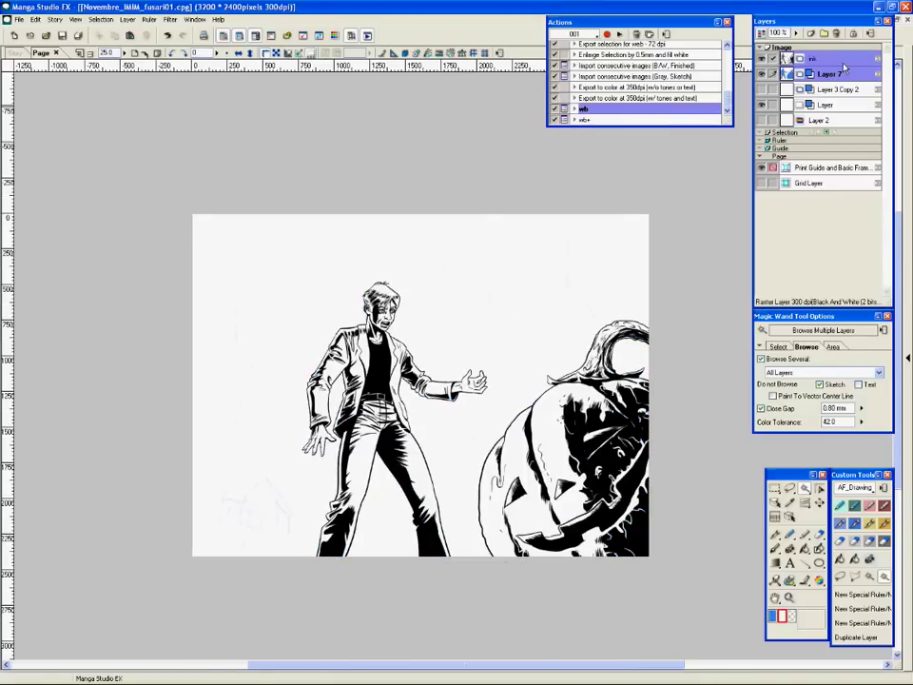
Step: Group the ink layer and its fill layer into a folder named PP and collapse it
right_click(830, 55)
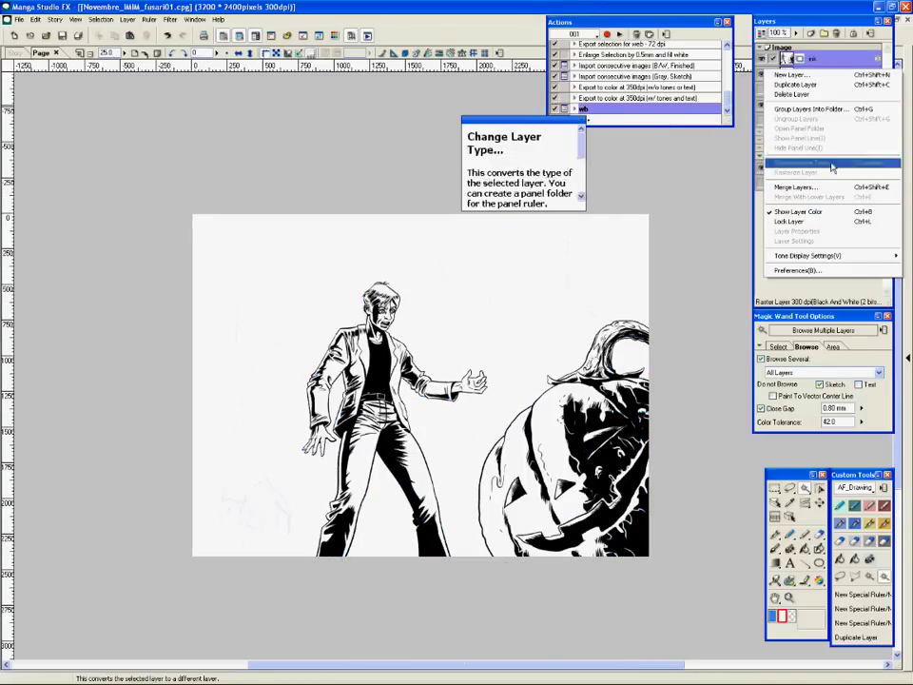
left_click(834, 122)
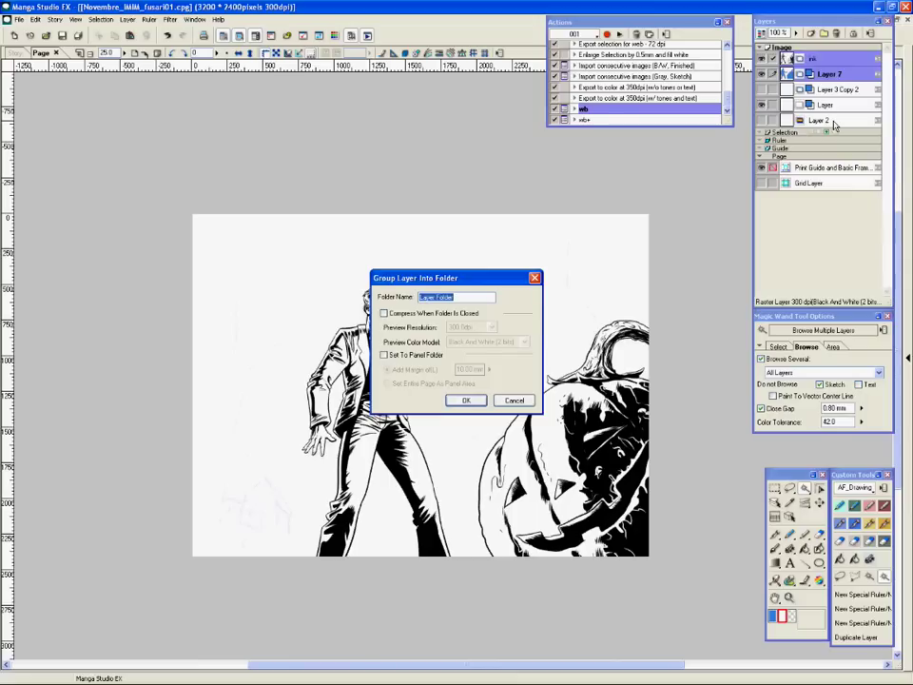
key("Return")
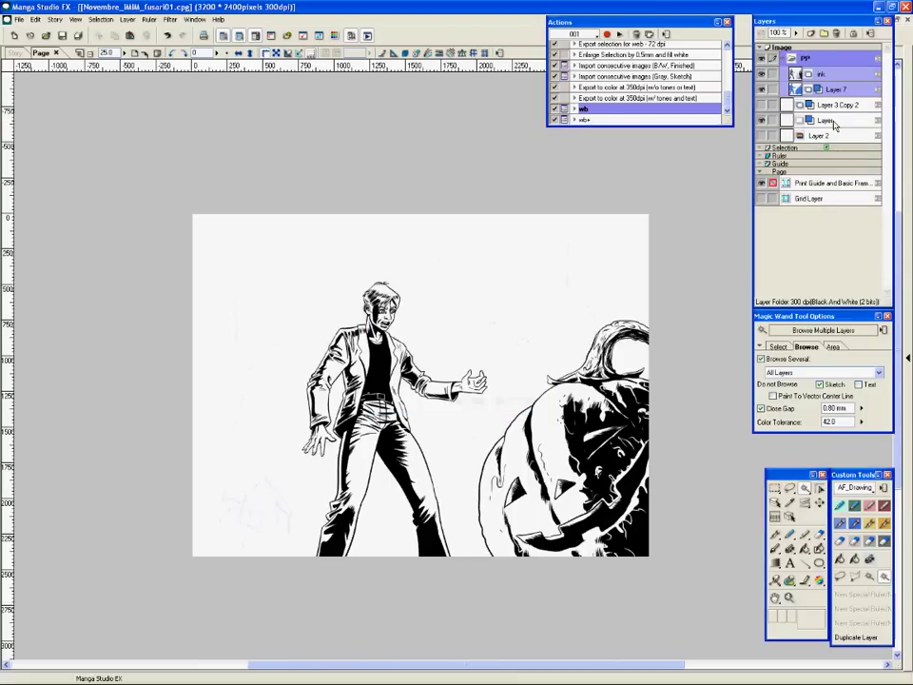
left_click(784, 59)
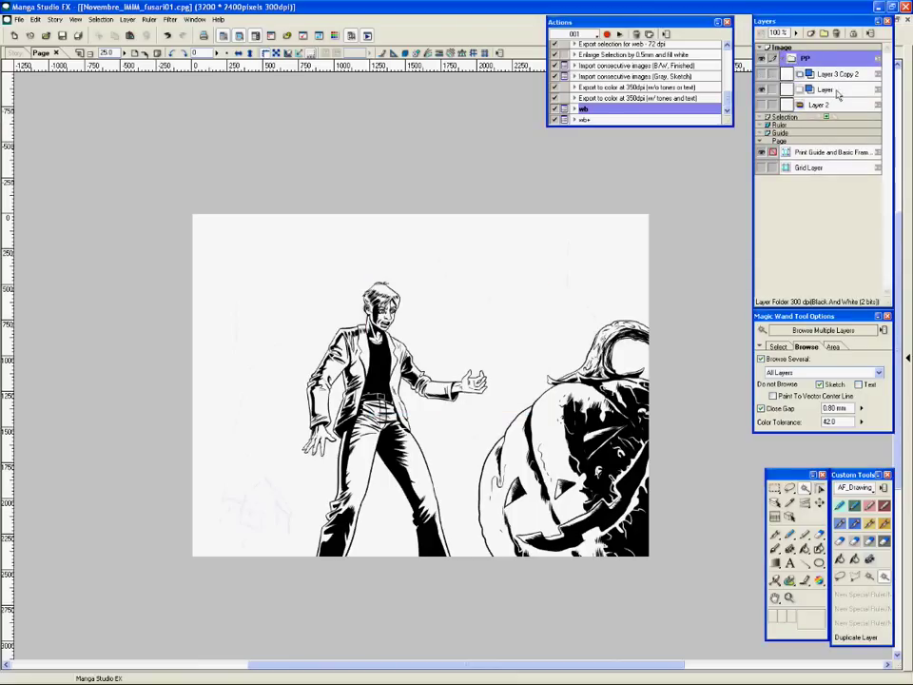
Step: Add a new black-and-white raster layer for the background inks
left_click(838, 90)
key("ctrl+shift+n")
key("Return")
Step: Group the sketch layers into a folder named bozza and collapse it
left_click(842, 90)
left_click(843, 106, "shift")
right_click(844, 105)
left_click(844, 145)
type("bozza")
key("Return")
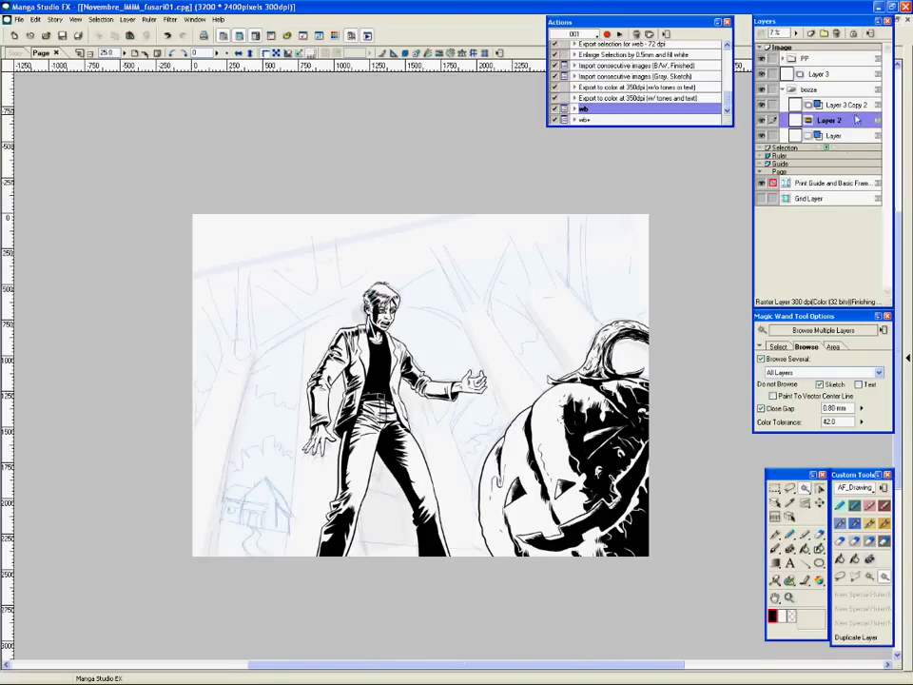
left_click(785, 89)
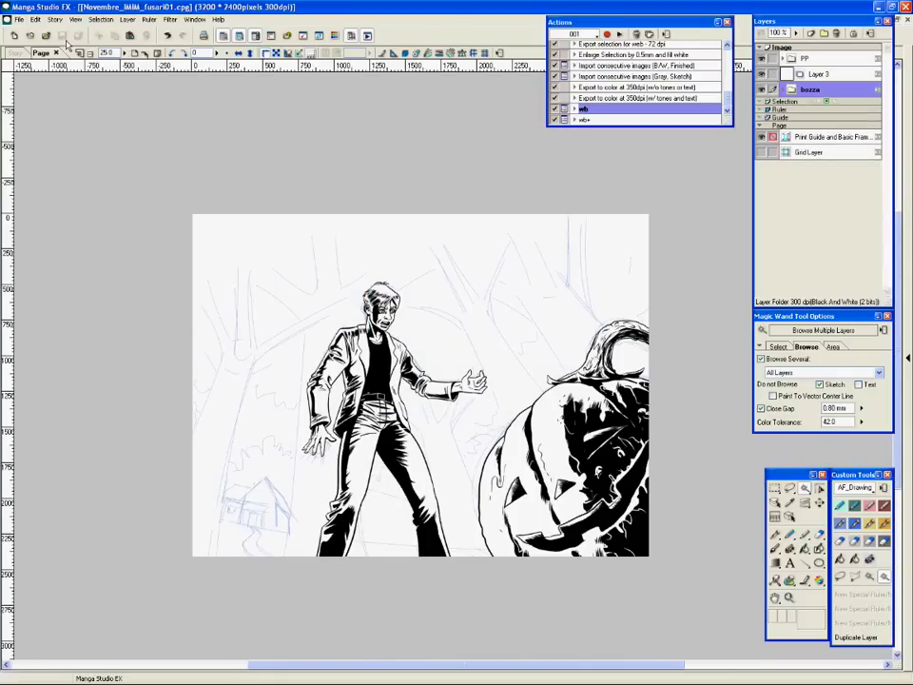
Step: Hide the PP folder and ink the background tree trunks and branches on Layer 3 with the AF-brush_lineart_big pen
left_click(761, 58)
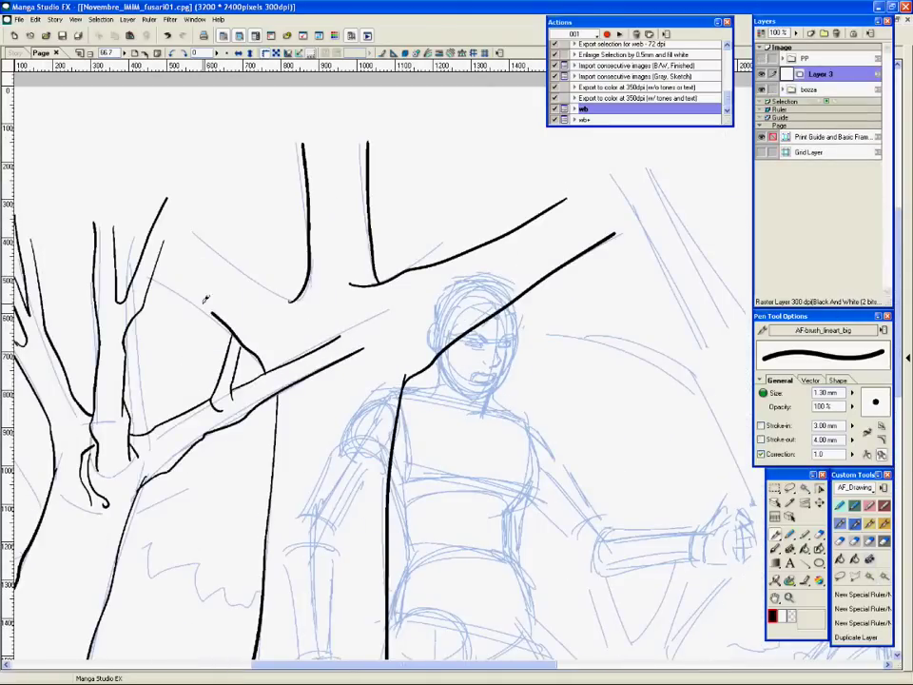
left_click_drag(203, 301, 154, 277)
left_click_drag(188, 231, 319, 307)
key("ctrl+minus")
key("ctrl+minus")
key("ctrl+plus")
key("ctrl+plus")
key("e")
mouse_move(287, 369)
left_mouse_down()
mouse_move(304, 375)
mouse_move(312, 310)
left_mouse_up()
key("p")
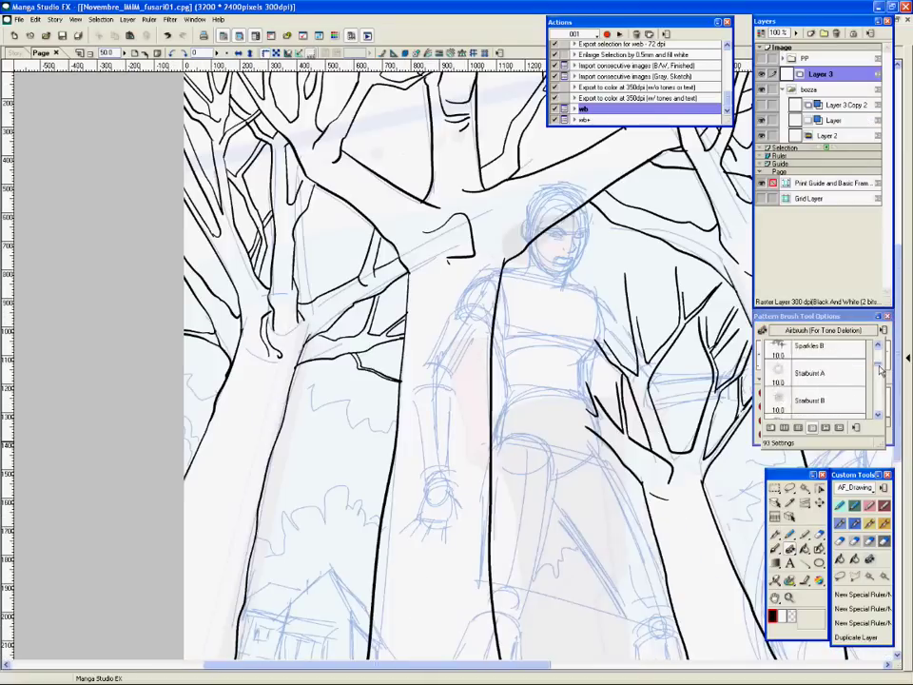
Step: Choose the Leaf 2 pattern brush and paint foliage over the upper branches on a separate layer
left_click(877, 416)
left_click(877, 416)
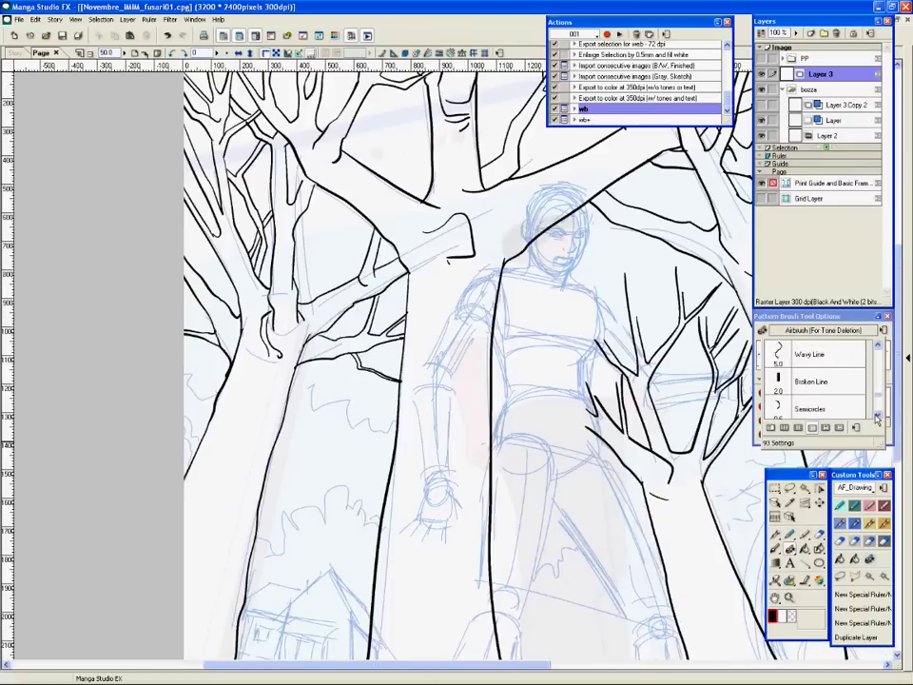
left_click(818, 409)
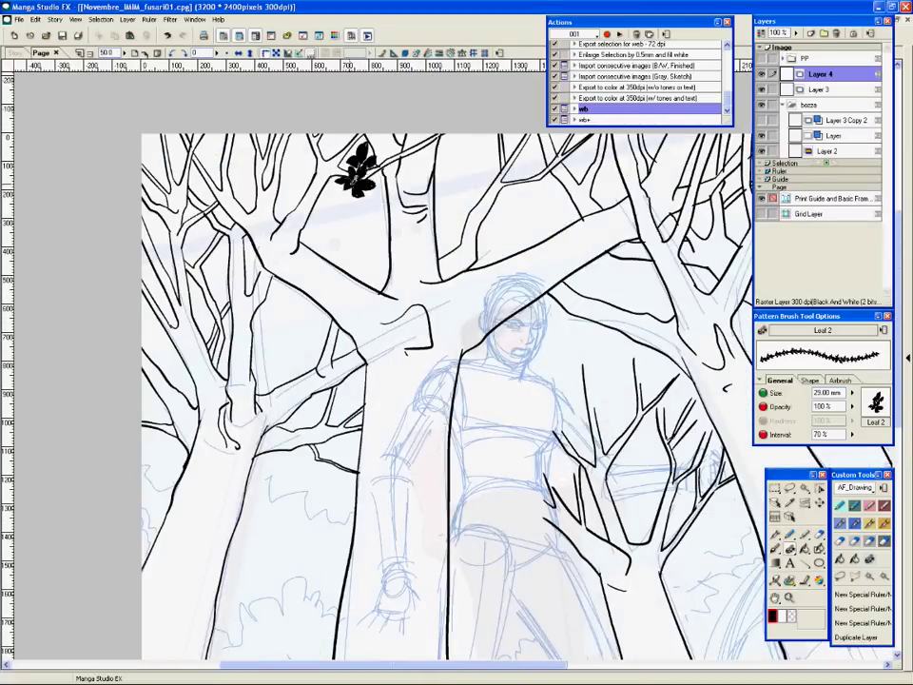
left_click_drag(362, 157, 442, 171)
left_click_drag(324, 142, 241, 177)
left_click_drag(428, 286, 279, 274)
mouse_move(338, 209)
left_mouse_down()
mouse_move(269, 251)
mouse_move(333, 292)
left_mouse_up()
key("ctrl+minus")
left_click_drag(591, 195, 625, 200)
mouse_move(462, 194)
left_mouse_down()
mouse_move(362, 228)
mouse_move(323, 228)
left_mouse_up()
left_click_drag(508, 201, 552, 197)
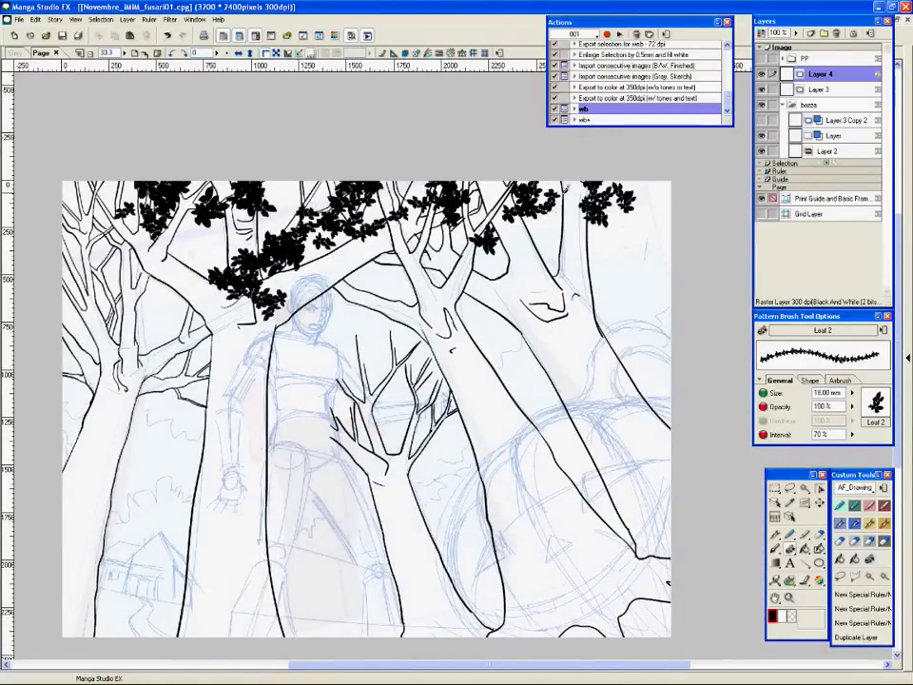
Step: Paint 18 mm Leaf 2 foliage over the small central tree and the branches on the page's right side
left_click_drag(331, 402, 357, 423)
left_click_drag(333, 366, 294, 404)
left_click_drag(359, 350, 408, 414)
left_click_drag(485, 328, 513, 354)
mouse_move(604, 293)
left_mouse_down()
mouse_move(611, 314)
mouse_move(663, 286)
left_mouse_up()
left_click_drag(419, 304, 468, 297)
left_click_drag(434, 273, 447, 281)
Step: Paint Leaf 2 foliage clusters over the branches of the trees along the page's left side
left_click_drag(157, 183, 133, 243)
left_click_drag(125, 255, 162, 283)
left_click_drag(157, 290, 134, 325)
left_click_drag(118, 378, 138, 397)
left_click_drag(202, 388, 218, 409)
left_click(220, 362)
key("ctrl+minus")
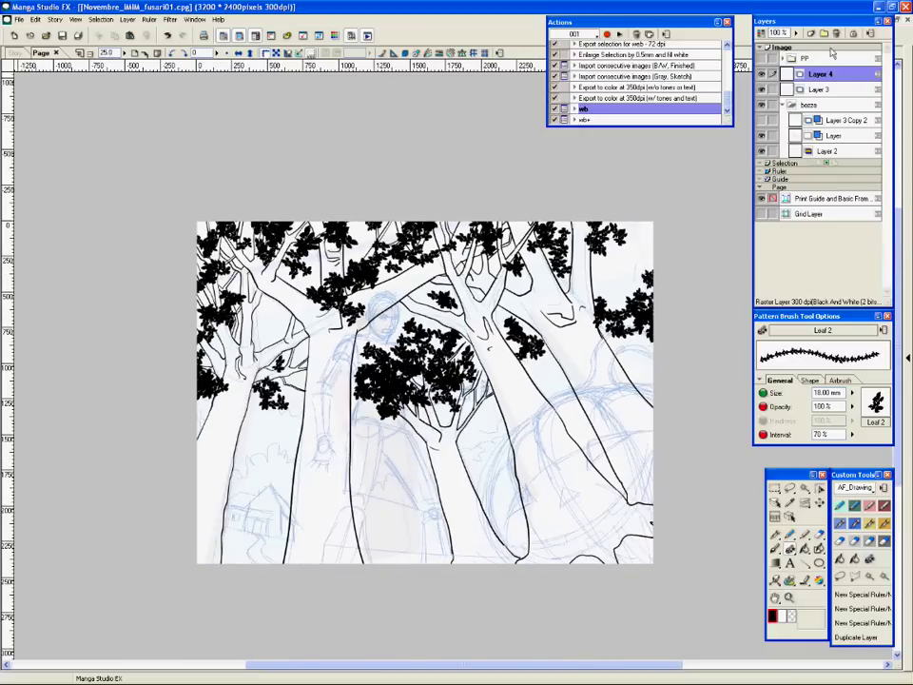
Step: Create a new layer beneath Layer 3, fill it with blue, and hide the Layer 4 foliage
left_click(811, 34)
key("ctrl+a")
left_click_drag(820, 73, 837, 111)
left_click(762, 74)
left_click(854, 523)
left_click(819, 89)
key("ctrl+plus")
key("ctrl+plus")
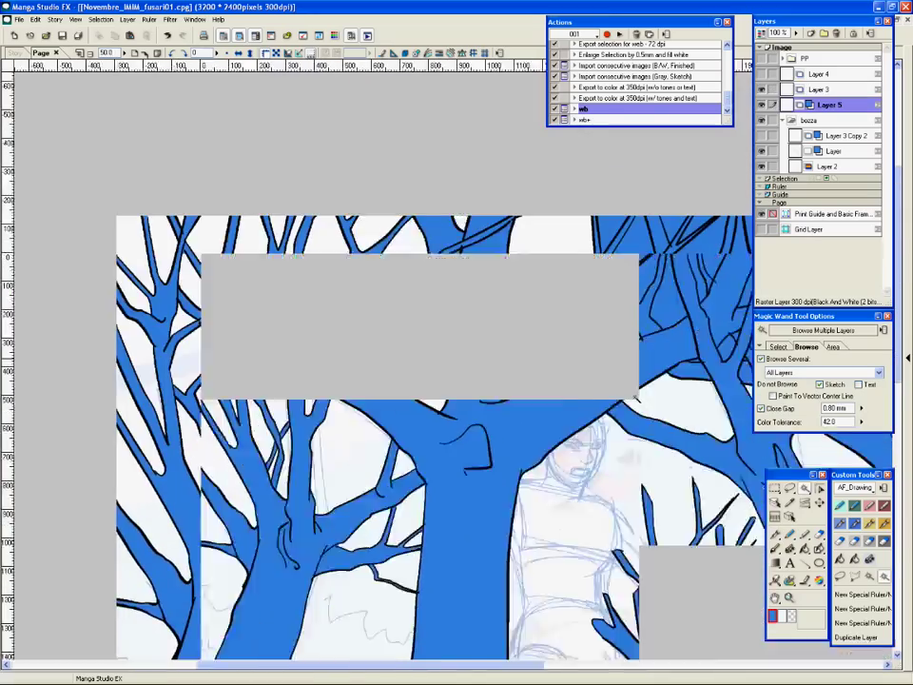
Step: Select the open areas between the tree branches with the Magic Wand and delete the blue fill there on Layer 5
left_click_drag(636, 398, 313, 514)
key("ctrl+plus")
left_click(309, 442)
left_click(483, 409, "shift")
left_click(439, 485, "shift")
key("Delete")
key("ctrl+d")
left_click(415, 523)
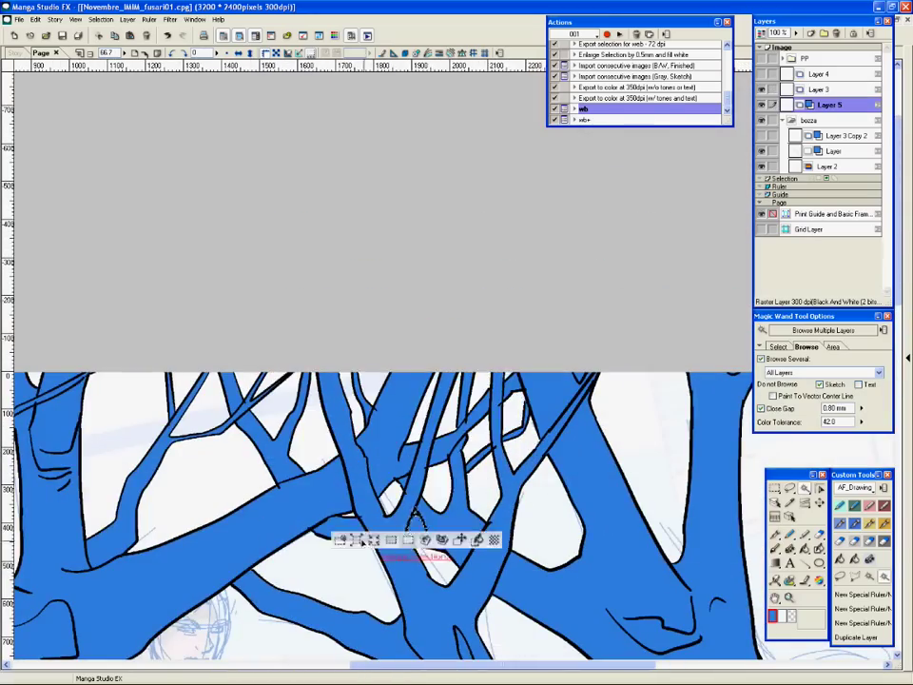
scroll(415, 517, "down", 3)
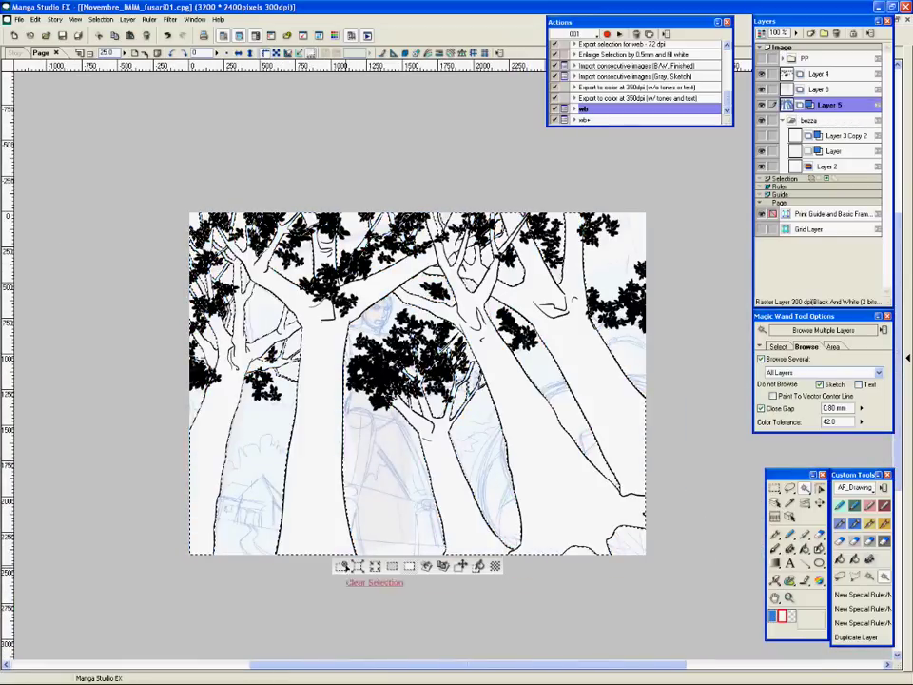
Step: Clear the selection and turn the black foliage on Layer 4 white
left_click(358, 566)
left_click(863, 75)
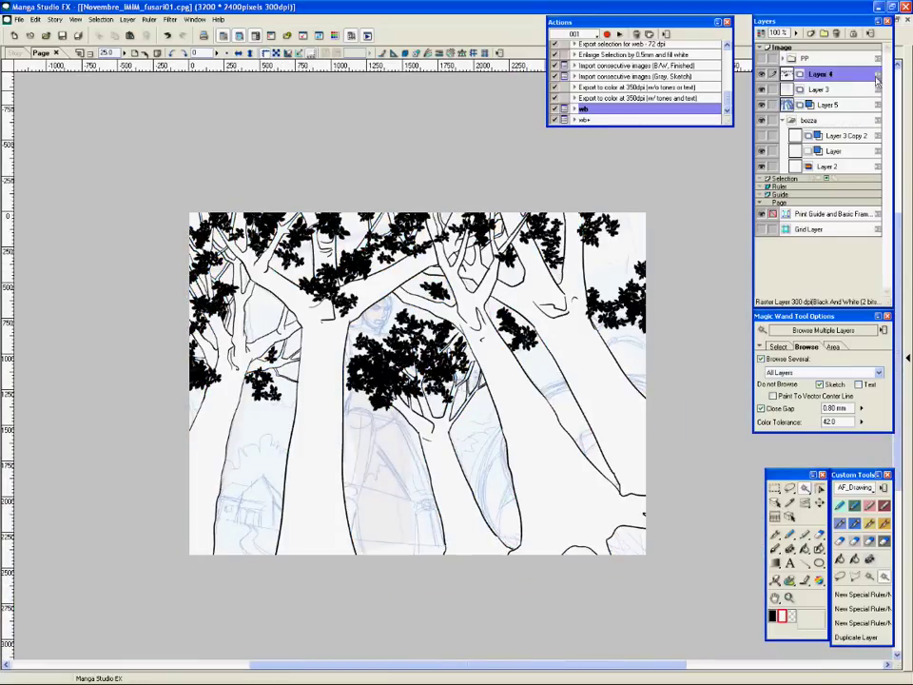
key("F12")
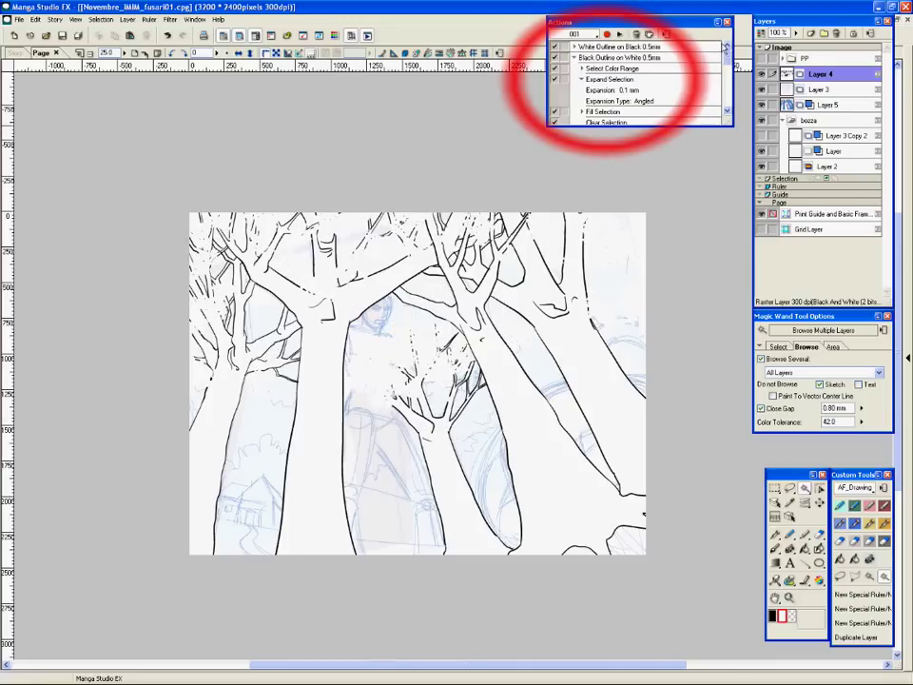
Step: Set the Black Outline on White 0.5mm action's selection expansion to 0.20 mm and run the action on Layer 4
double_click(640, 92)
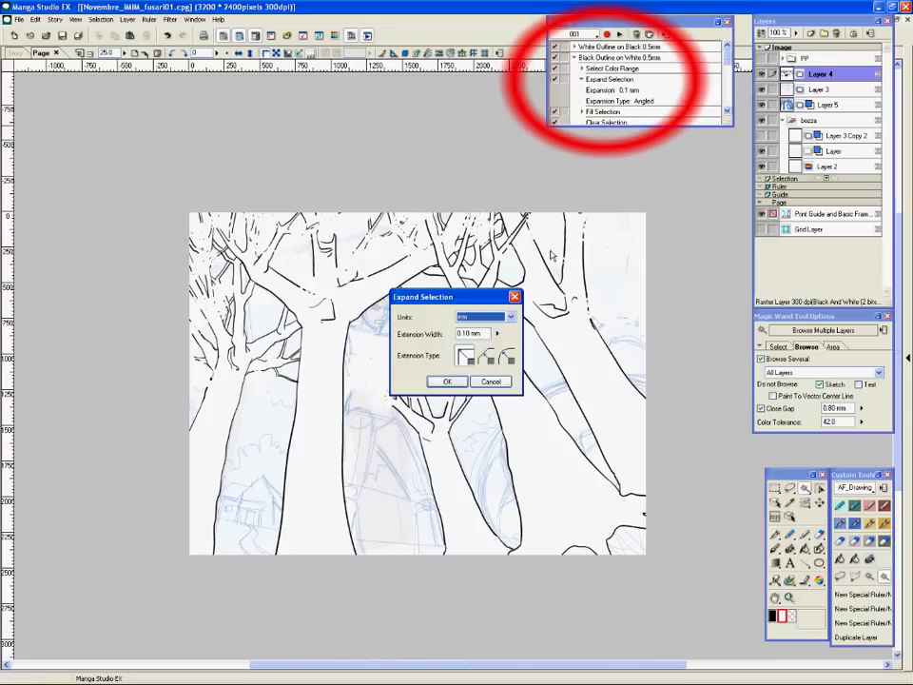
left_click(509, 311)
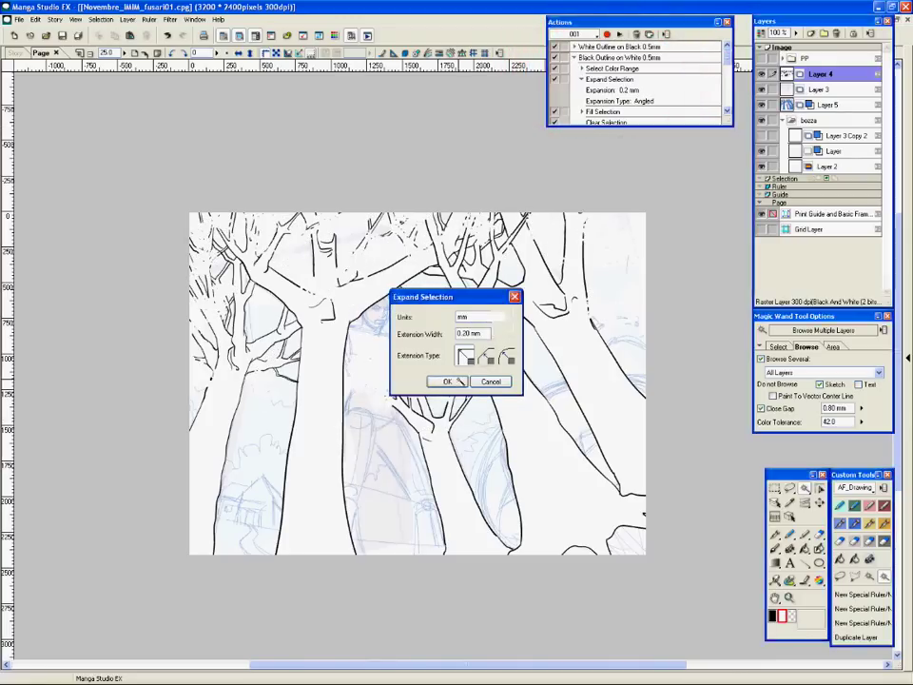
key("Return")
double_click(635, 57)
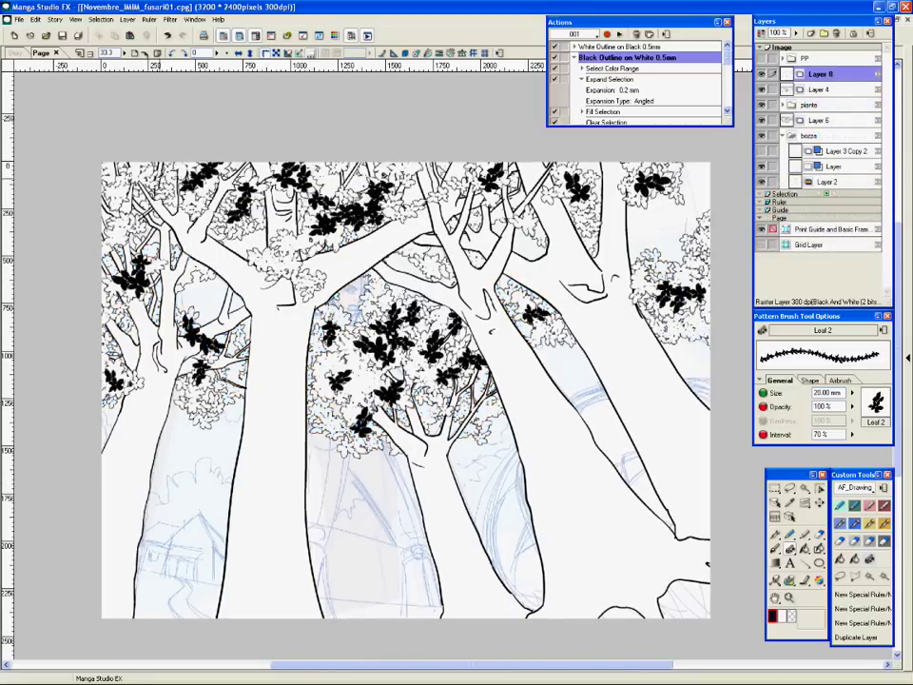
Step: Fill the outlined shadow areas on the trunk and upper branches of the large tree with black on Layer 9
right_click(873, 83)
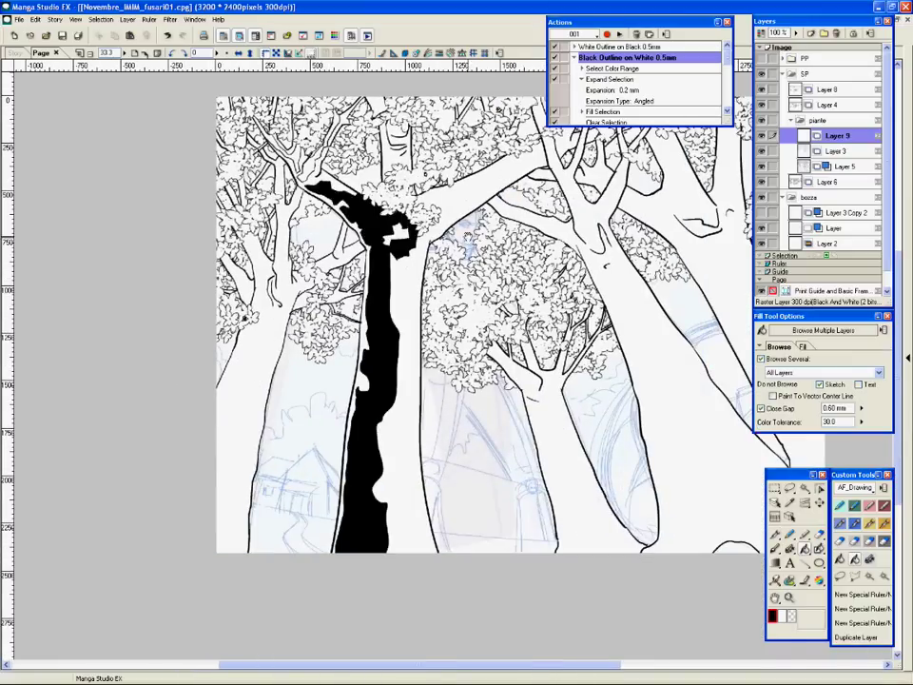
left_click_drag(468, 237, 494, 378)
key("ctrl+plus")
left_click(280, 276)
left_click(312, 224)
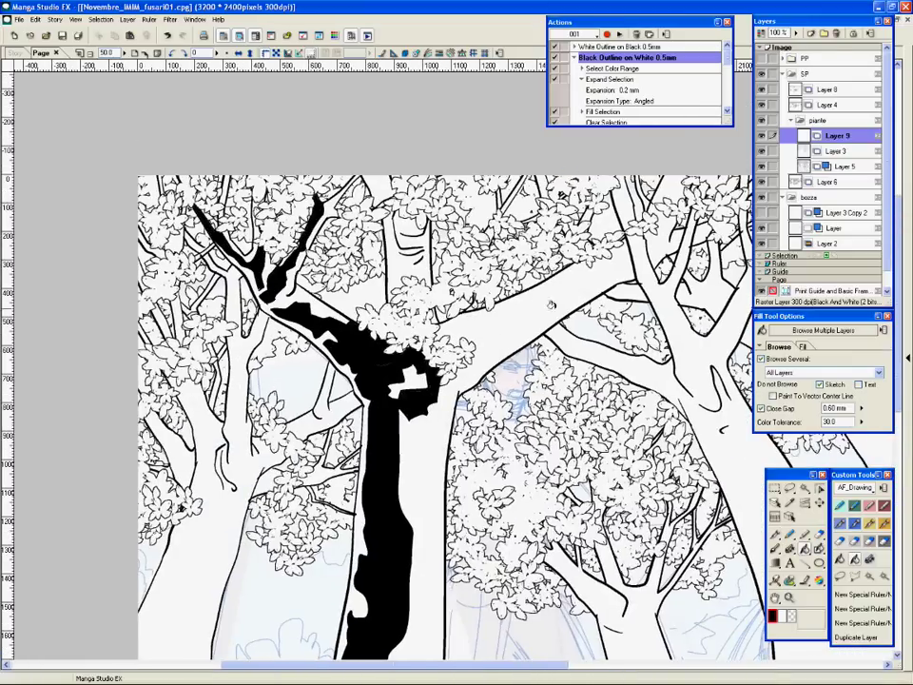
Step: Carve transparent bark highlights into the large trunk's shadow with the 1.90 mm AF_brush_hatching_big pen and add black bark strokes
left_click(883, 526)
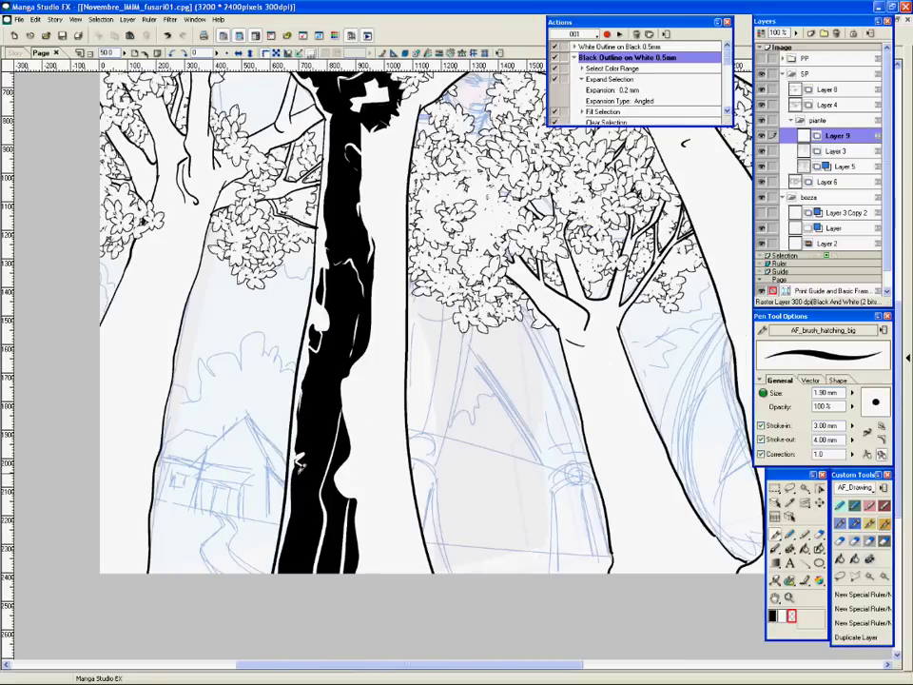
left_click_drag(310, 375, 310, 443)
left_click(883, 507)
left_click_drag(371, 476, 371, 409)
left_click(773, 616)
left_click_drag(360, 417, 378, 574)
left_click_drag(390, 364, 394, 539)
left_click_drag(381, 361, 367, 486)
left_click_drag(369, 256, 365, 385)
key("ctrl+minus")
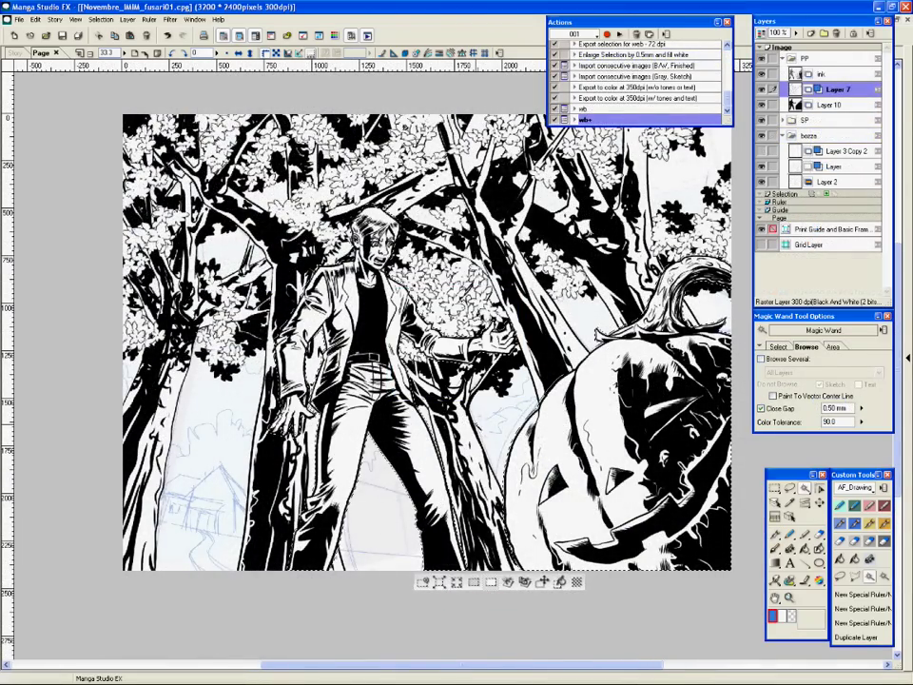
Step: Clear the selection around the foreground figures and pick the pumpkin area on Layer 7 with the Magic Wand
left_click(817, 105)
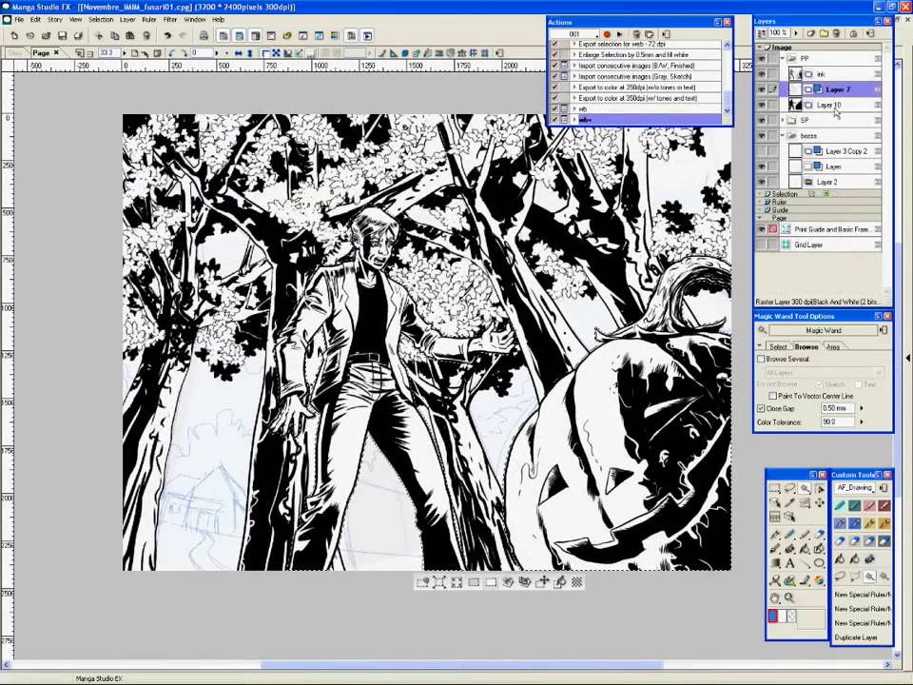
left_click(424, 582)
left_click(842, 91)
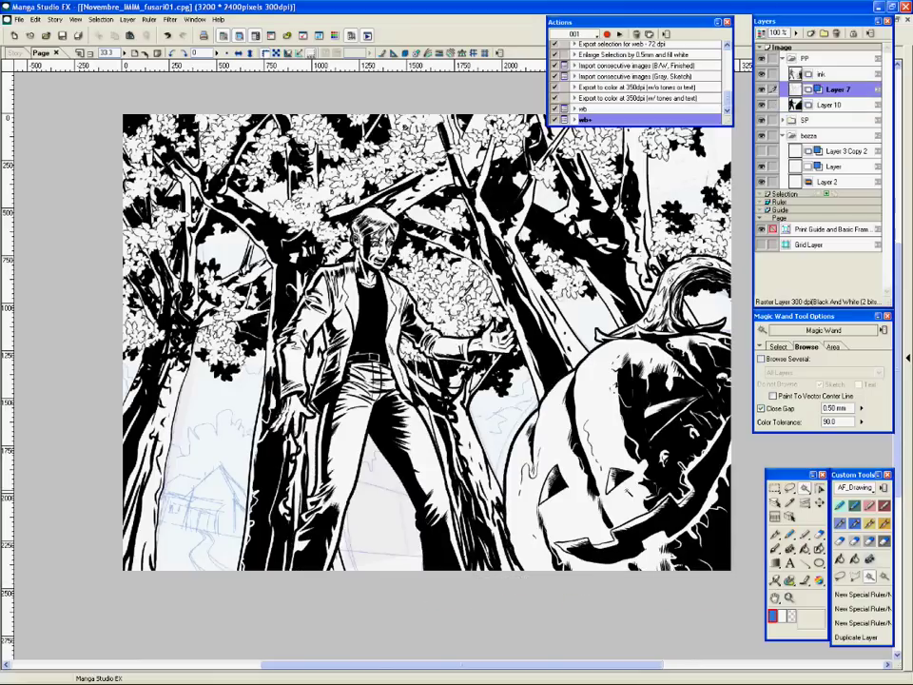
left_click(626, 490)
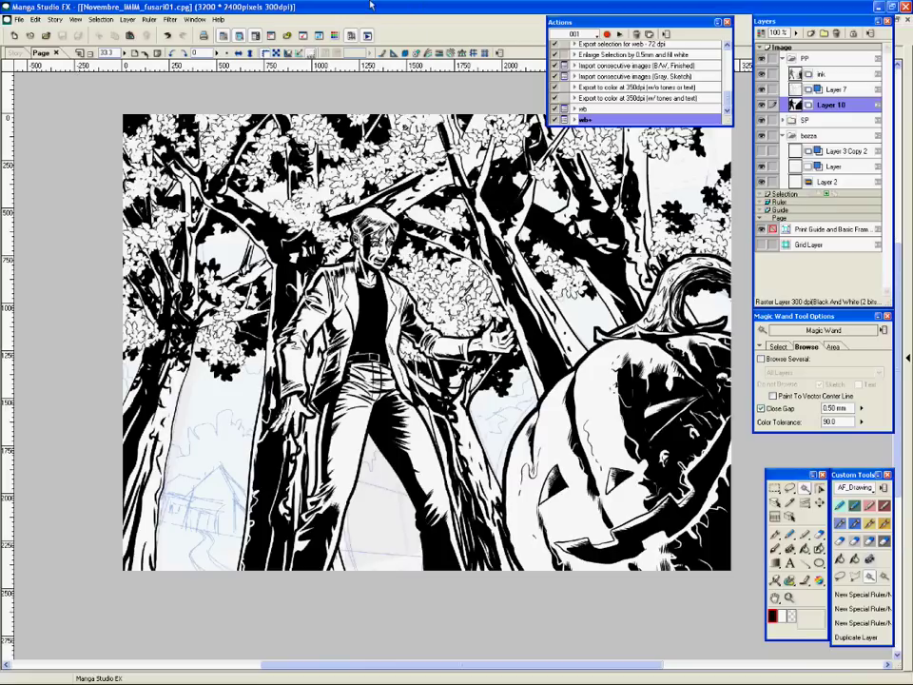
left_click(838, 75)
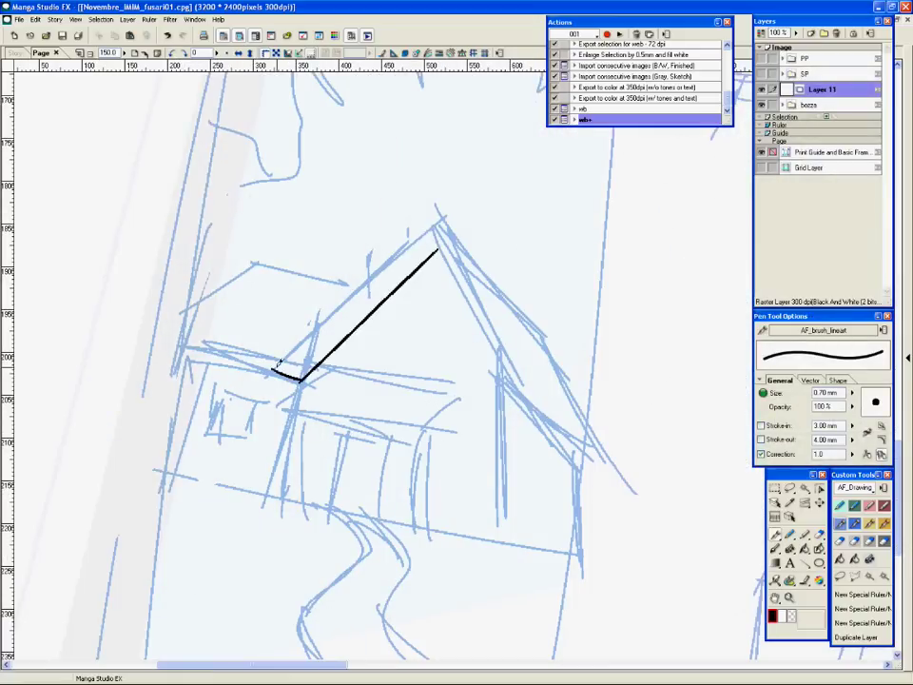
Step: Ink the house's main roof edges, porch eave and wall corners on Layer 11 with the 0.70 mm AF_brush_lineart pen
mouse_move(275, 368)
left_mouse_down()
mouse_move(497, 390)
mouse_move(593, 458)
left_mouse_up()
key("ctrl+z")
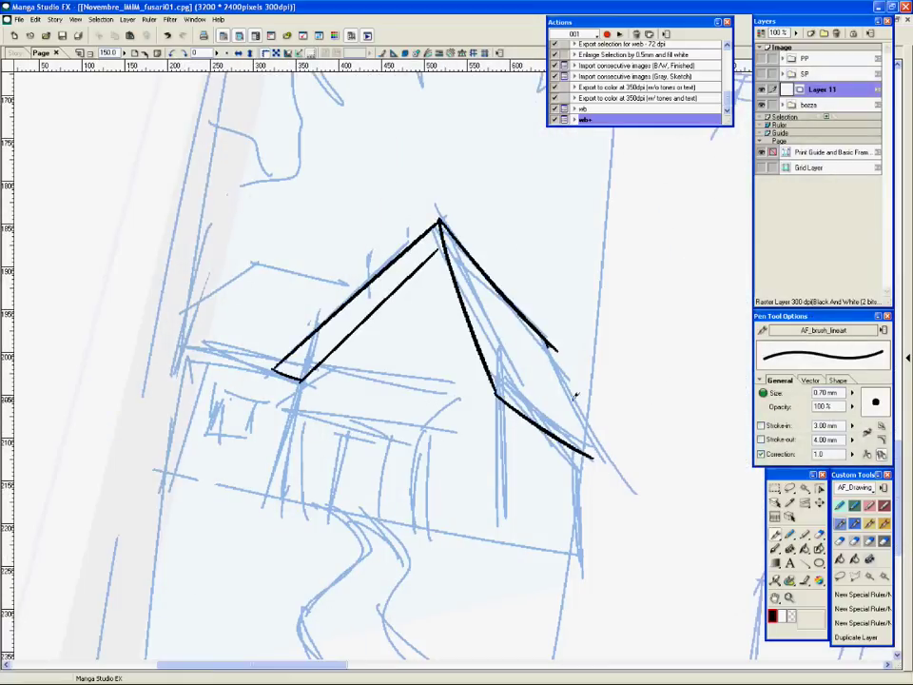
left_click_drag(547, 340, 605, 462)
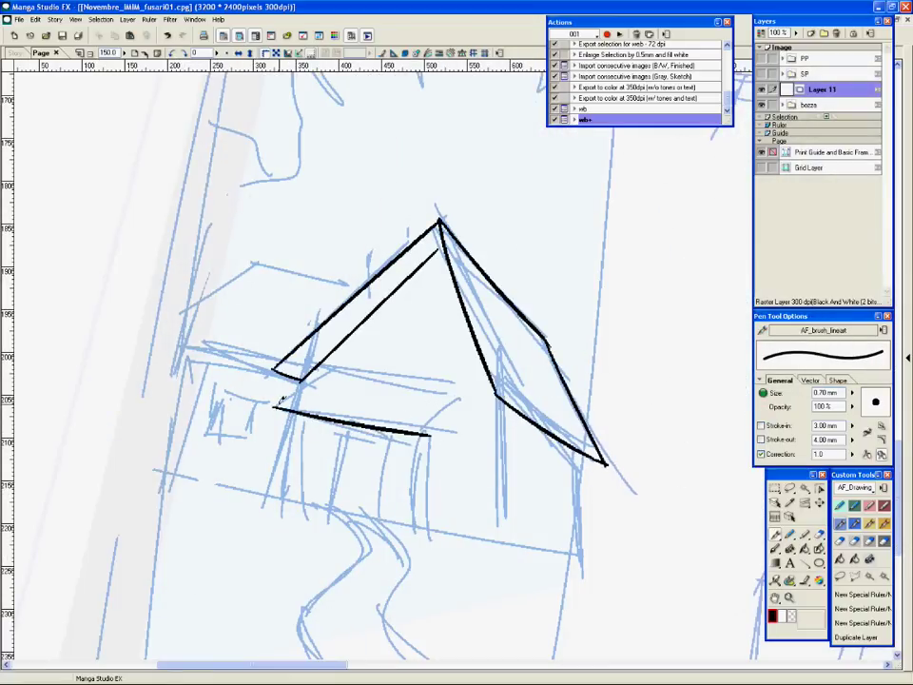
left_click_drag(274, 405, 430, 434)
left_click_drag(296, 409, 260, 499)
left_click_drag(499, 399, 496, 551)
left_click_drag(574, 451, 579, 567)
Step: Ink the two porch columns and the arched, paneled front door of the house
left_click_drag(607, 512, 645, 422)
key("ctrl+plus")
left_click_drag(448, 338, 432, 452)
left_click_drag(459, 367, 454, 460)
left_click_drag(466, 339, 461, 362)
left_click_drag(297, 339, 291, 393)
left_click_drag(274, 395, 263, 423)
left_click_drag(357, 343, 341, 440)
left_click_drag(418, 358, 405, 444)
left_click_drag(372, 356, 359, 439)
left_click_drag(373, 353, 417, 357)
left_click_drag(378, 357, 410, 356)
left_click_drag(377, 357, 432, 375)
Step: Ink the roof of the house's side wing and the finial at its ridge
left_click_drag(418, 286, 394, 375)
key("ctrl+minus")
key("ctrl+minus")
key("ctrl+minus")
key("ctrl+plus")
key("ctrl+plus")
left_click_drag(450, 219, 458, 188)
left_click_drag(454, 293, 552, 326)
mouse_move(359, 306)
left_mouse_down()
mouse_move(473, 324)
mouse_move(359, 304)
left_mouse_up()
key("ctrl+z")
left_click_drag(359, 297, 363, 274)
Step: Ink the crossbars and sill of the arched gable window
key("ctrl+plus")
left_click_drag(454, 206, 447, 299)
left_click_drag(435, 252, 467, 261)
left_click_drag(400, 287, 471, 311)
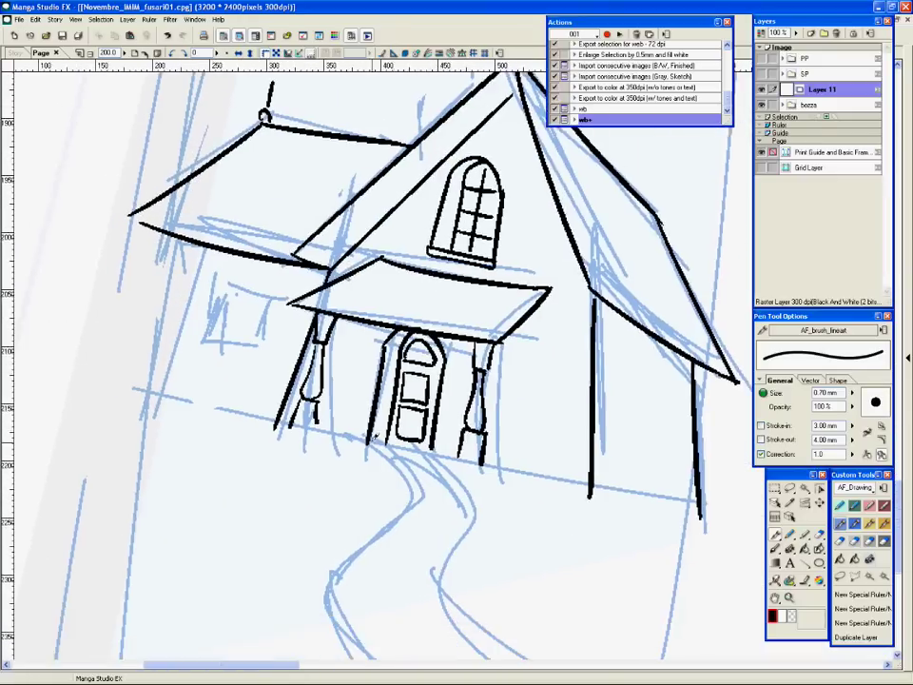
Step: Ink the winding path from the front door and grass tufts along the base of the house
left_click_drag(264, 246, 310, 491)
left_click_drag(330, 256, 494, 489)
left_click_drag(443, 447, 493, 473)
mouse_move(419, 266)
left_mouse_down()
mouse_move(469, 389)
mouse_move(535, 410)
left_mouse_up()
left_click_drag(537, 410, 630, 419)
left_click_drag(630, 419, 699, 440)
left_click_drag(460, 540, 558, 568)
left_click_drag(272, 359, 327, 354)
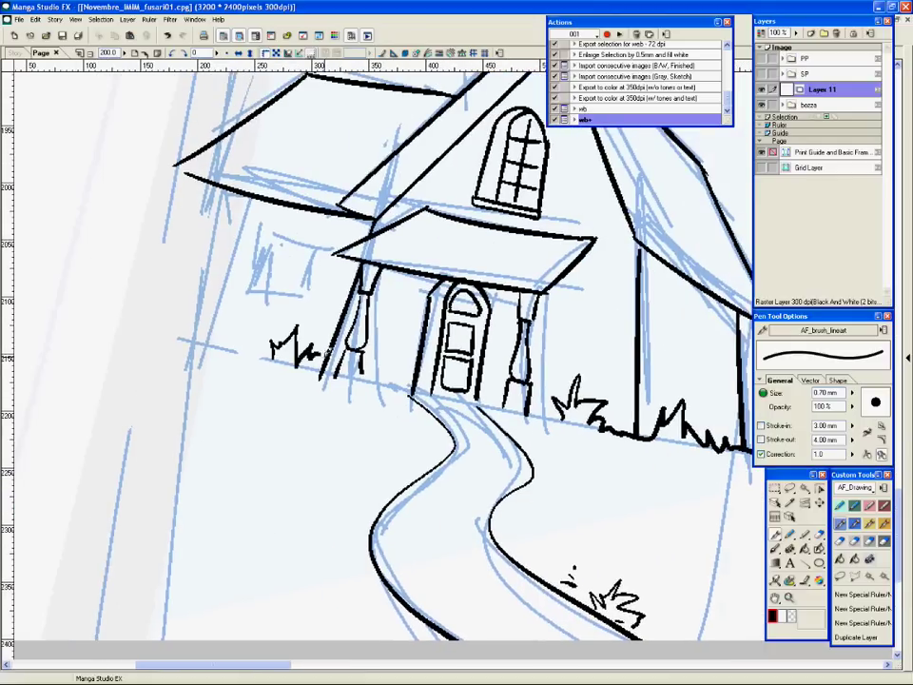
Step: Ink the side wing's outer wall, base line and shuttered window
left_click_drag(225, 191, 171, 346)
left_click_drag(177, 331, 269, 357)
left_click_drag(267, 242, 255, 286)
key("ctrl+minus")
key("ctrl+minus")
key("ctrl+plus")
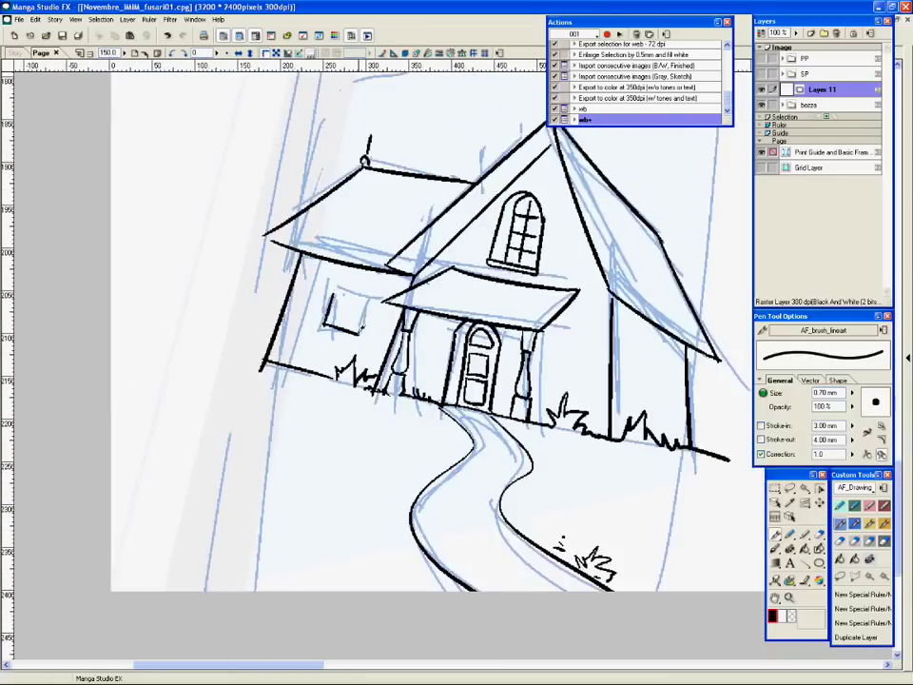
key("ctrl+plus")
left_click_drag(316, 272, 306, 316)
left_click_drag(293, 289, 330, 296)
left_click_drag(266, 259, 290, 266)
Step: Ink the row of small beam details along the main gable's sloping edge and a finial at its peak
key("ctrl+minus")
left_click_drag(385, 351, 407, 360)
left_click_drag(413, 323, 431, 333)
mouse_move(444, 296)
left_mouse_down()
mouse_move(465, 305)
mouse_move(514, 258)
left_mouse_up()
key("ctrl+plus")
key("ctrl+plus")
key("ctrl+plus")
mouse_move(266, 285)
left_mouse_down()
mouse_move(335, 320)
mouse_move(423, 327)
left_mouse_up()
key("ctrl+minus")
left_click_drag(519, 228, 541, 241)
key("ctrl+minus")
Step: Hatch the side wing's roof and the main roof's slope with plank lines
left_click_drag(306, 299, 213, 365)
left_click_drag(378, 316, 272, 392)
left_click_drag(417, 303, 325, 391)
key("ctrl+minus")
left_click_drag(489, 275, 532, 385)
left_click_drag(534, 307, 581, 426)
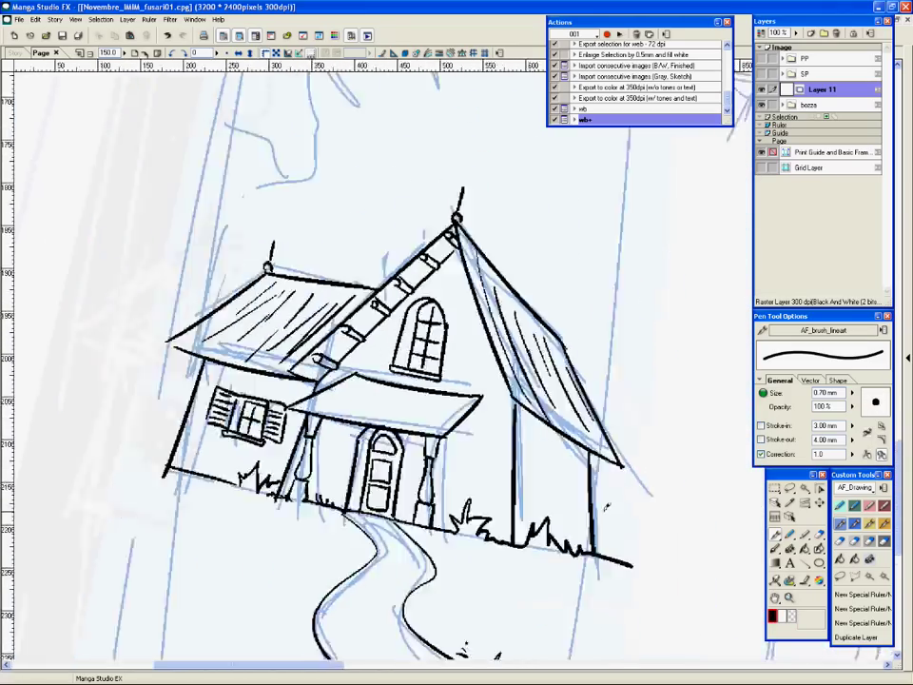
Step: Hatch the porch roof and ink cornerstones along the edges of the house walls
key("ctrl+plus")
left_click_drag(468, 333, 441, 367)
left_click_drag(525, 344, 498, 376)
left_click_drag(566, 342, 525, 384)
key("ctrl+minus")
key("ctrl+minus")
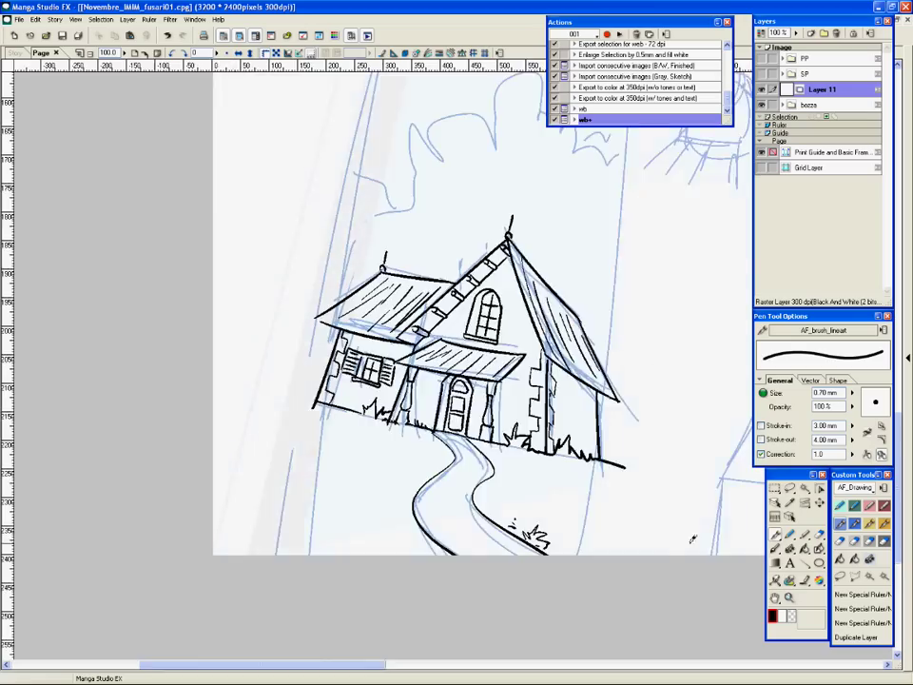
Step: Ink the jagged tree outline behind the house and show the PP and SP folders to check the composition
left_click_drag(359, 378, 353, 448)
left_click_drag(597, 551, 540, 576)
left_click(761, 58)
left_click(762, 73)
key("ctrl+minus")
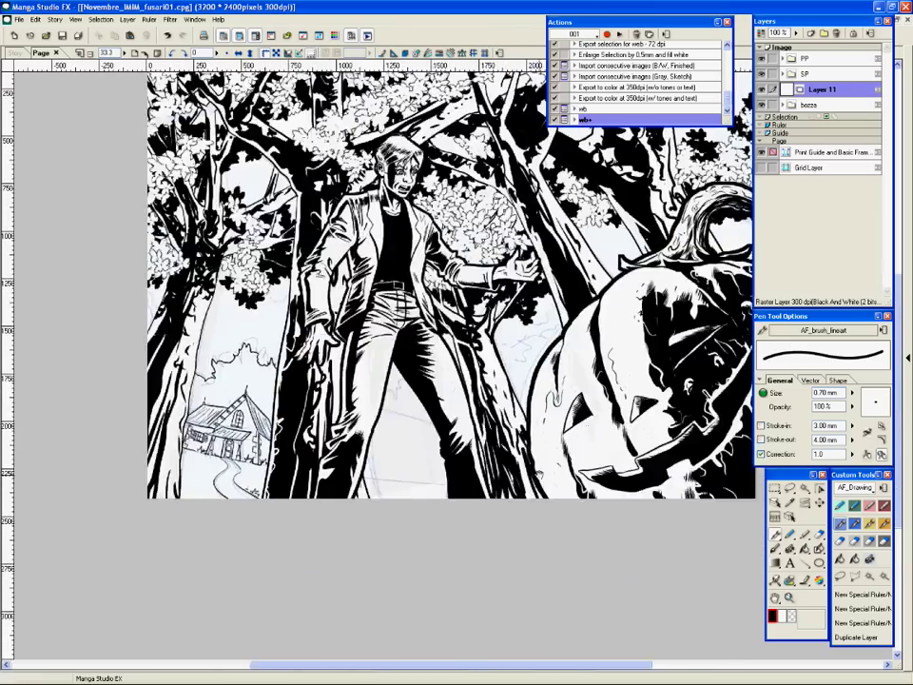
key("ctrl+minus")
key("ctrl+plus")
key("ctrl+plus")
key("ctrl+plus")
Step: Hide the PP and SP folders while inking a bush outline between the man's legs, and show them again
left_click_drag(476, 422, 561, 417)
left_click(762, 58)
left_click(762, 74)
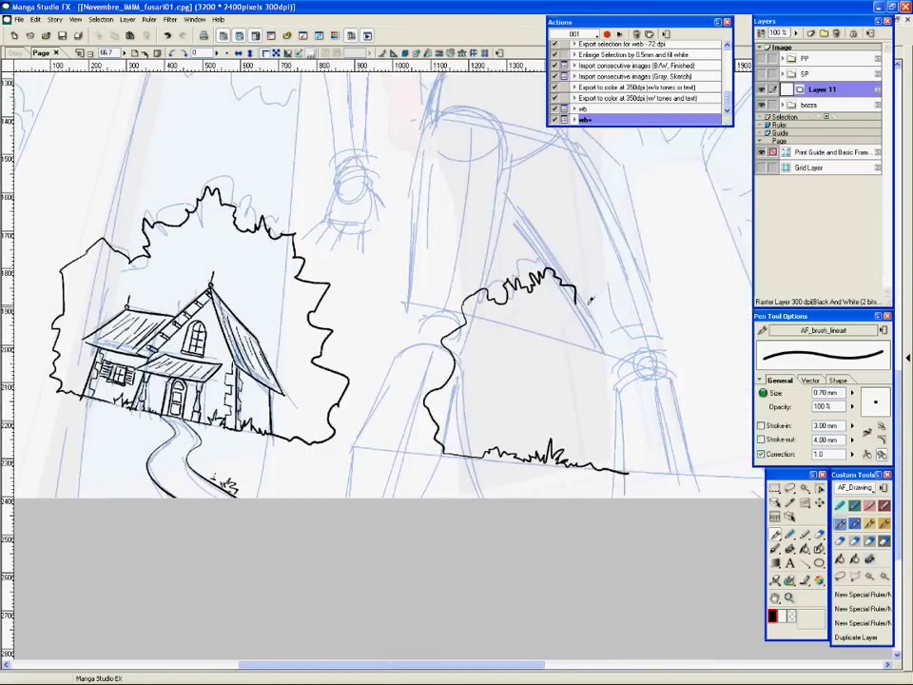
left_click(762, 73)
left_click(762, 58)
key("ctrl+minus")
key("ctrl+minus")
key("ctrl+minus")
left_click_drag(562, 524, 583, 555)
Step: Hide the foreground folders, create Layer 12, fill it with blue and place it beneath Layer 11
left_click(762, 58)
left_click(812, 33)
key("Return")
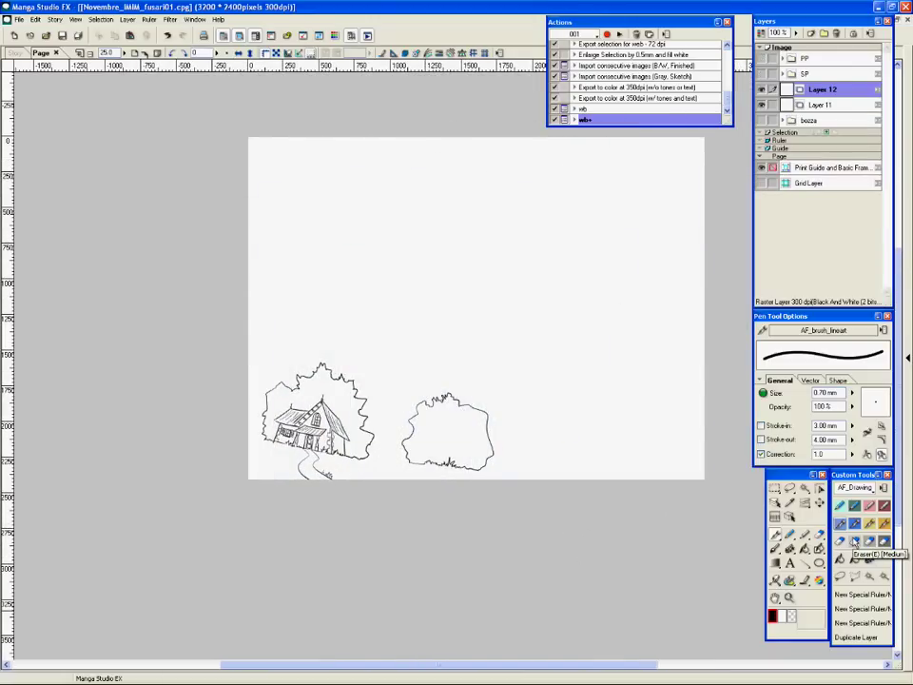
left_click(840, 558)
left_click_drag(823, 89, 822, 111)
Step: Try to select the area outside the house and bush outlines with the Magic Wand and clear it from Layer 12
left_click(869, 576)
left_click(823, 90)
left_click(884, 576)
left_click(832, 105)
left_click(453, 492)
key("ctrl+d")
key("ctrl+plus")
key("ctrl+plus")
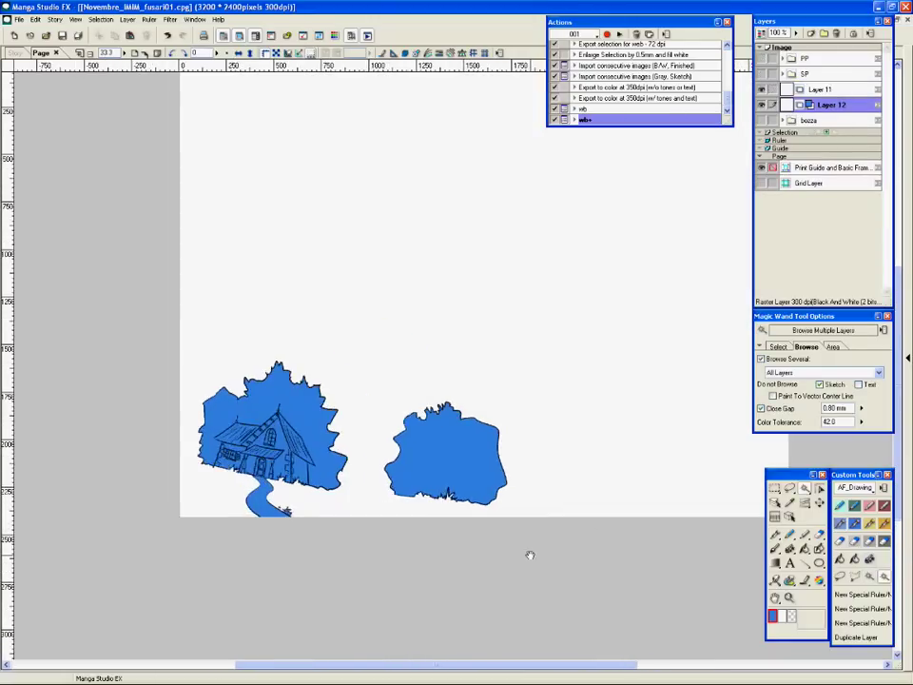
Step: Undo the last three changes to the blue fill and ink an additional stroke on Layer 11
left_click_drag(530, 553, 605, 435)
key("ctrl+z")
key("ctrl+z")
key("ctrl+z")
left_click(823, 89)
key("p")
left_click_drag(359, 431, 420, 437)
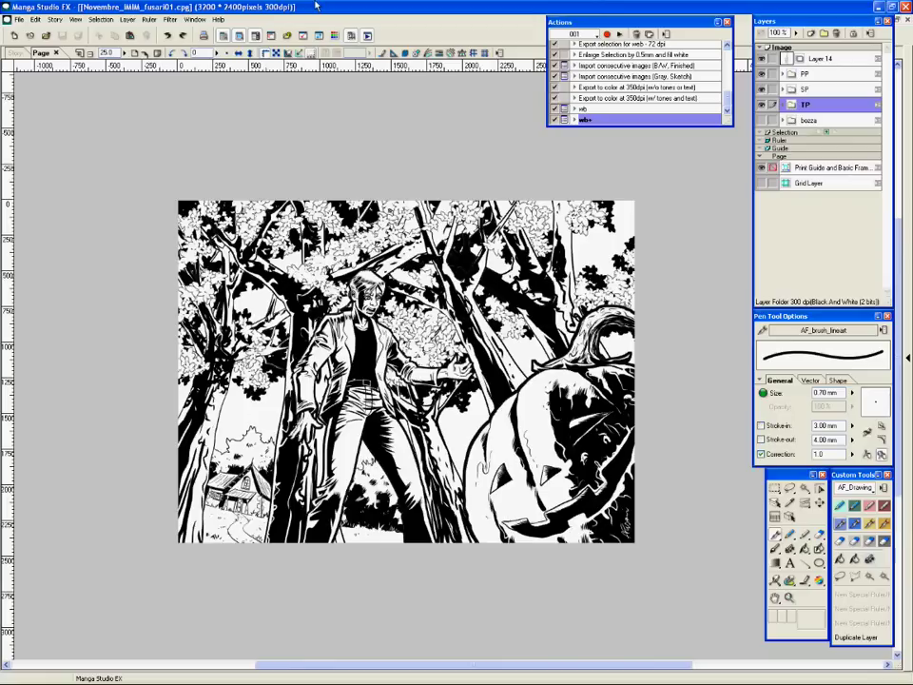
Step: Set Layer 9 in the piante folder, inside the SP folder, to 50% opacity
left_click(783, 89)
left_click(849, 151)
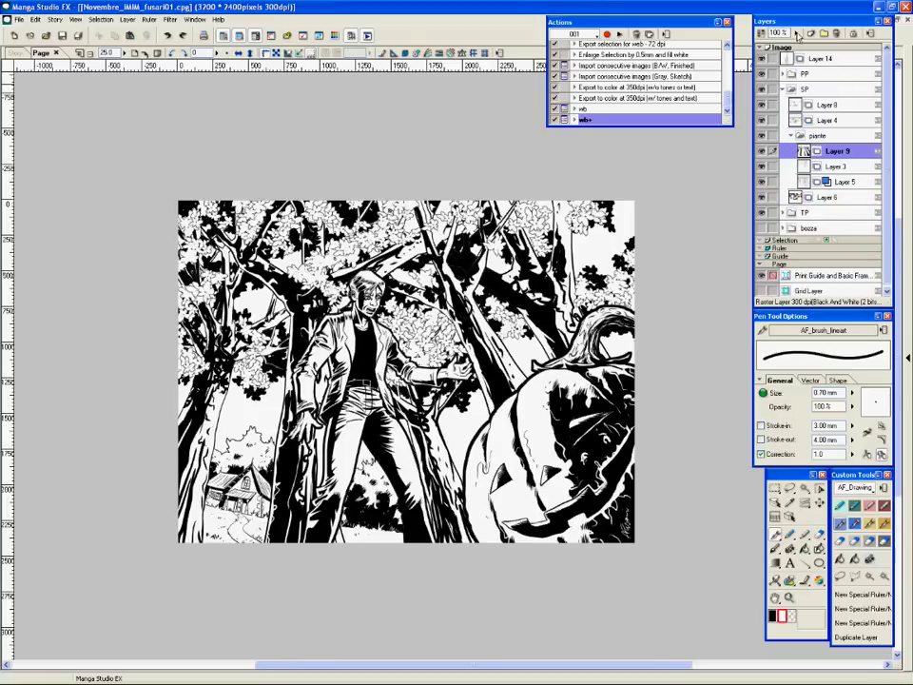
left_click(796, 34)
left_click(806, 64)
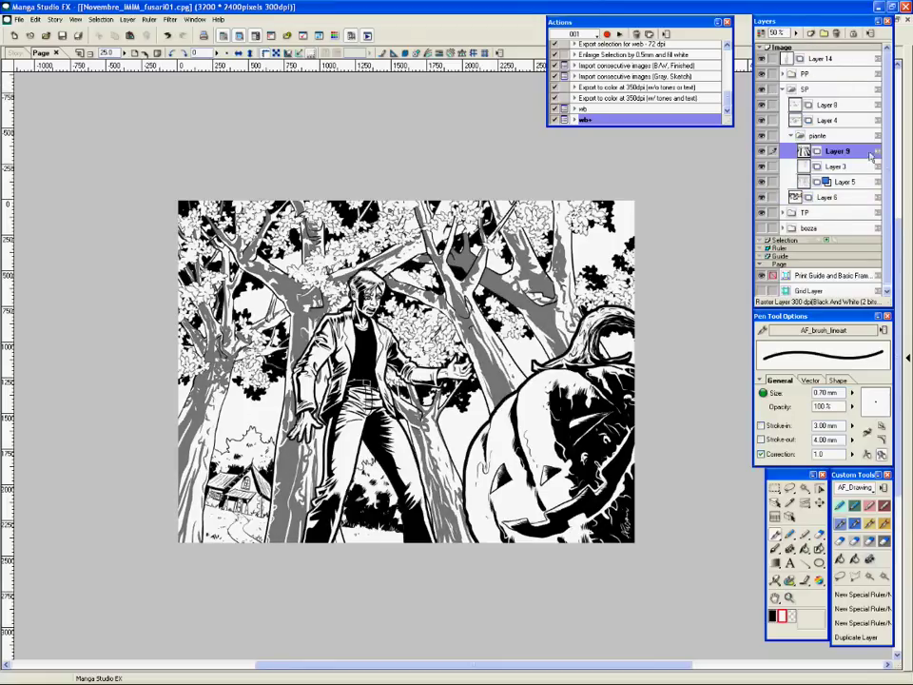
Step: Create a selection from Layer 6 and add a new black-and-white raster layer beneath it
left_click(845, 197)
left_click(877, 197)
left_click(863, 215)
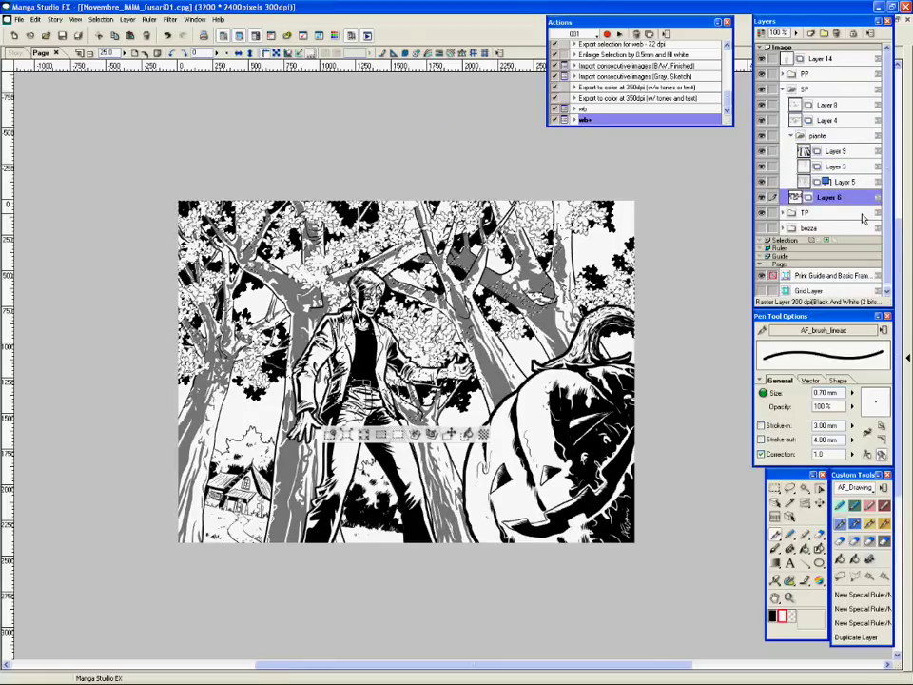
left_click(811, 36)
left_click(502, 417)
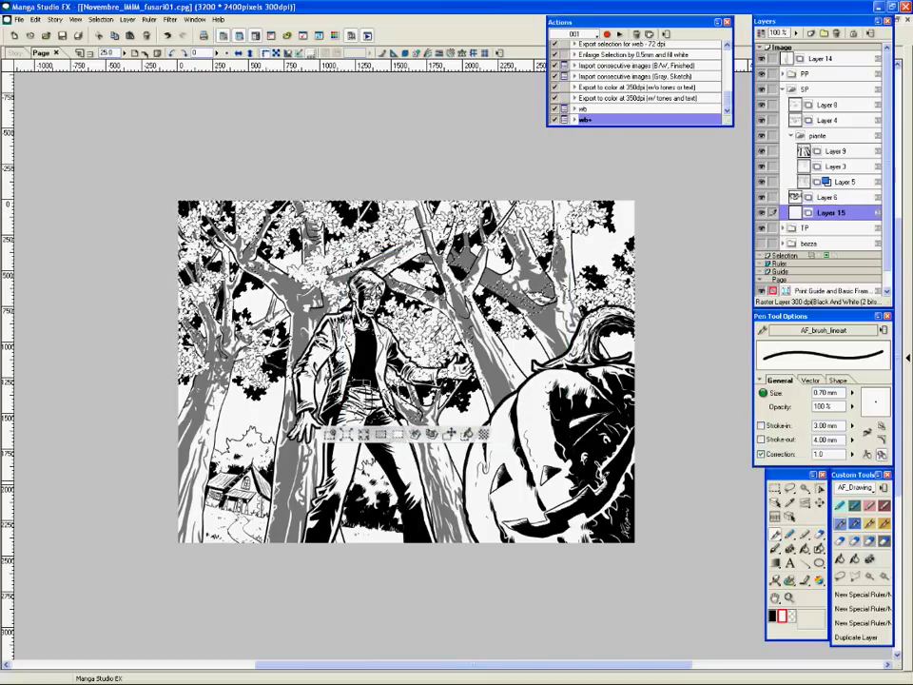
left_click(827, 197)
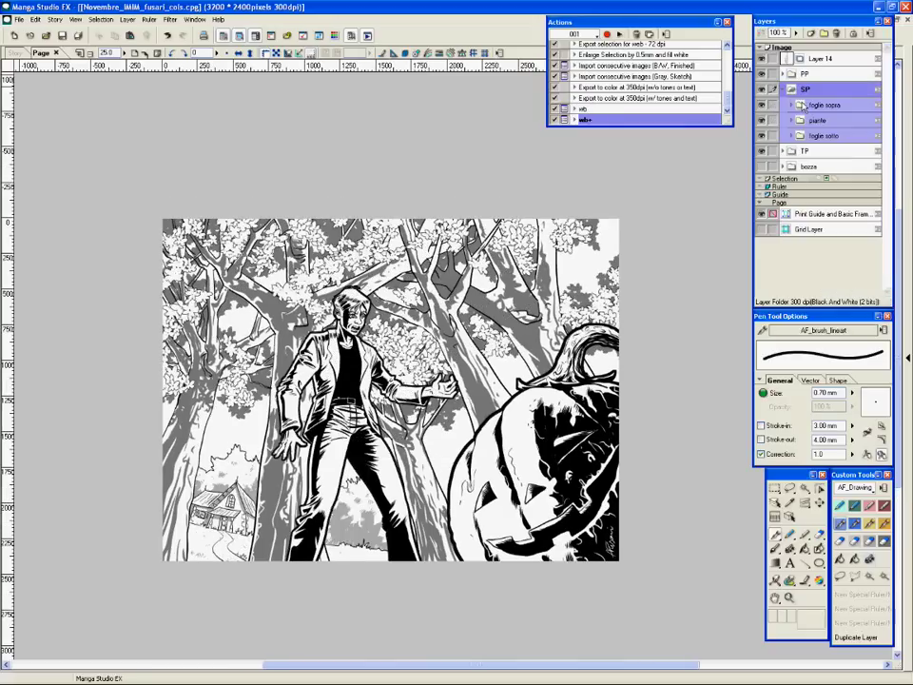
Step: Convert Layer 5 in the piante folder to a 32-bit color raster layer
left_click(799, 121)
left_click(840, 166)
left_click(128, 19)
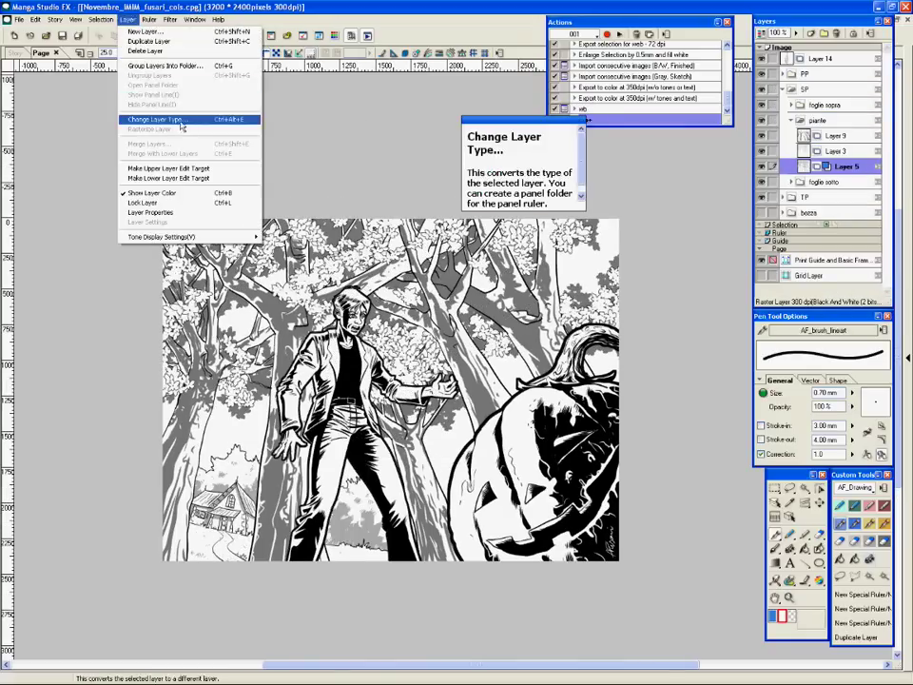
left_click(180, 120)
left_click(490, 345)
left_click(483, 377)
left_click(492, 419)
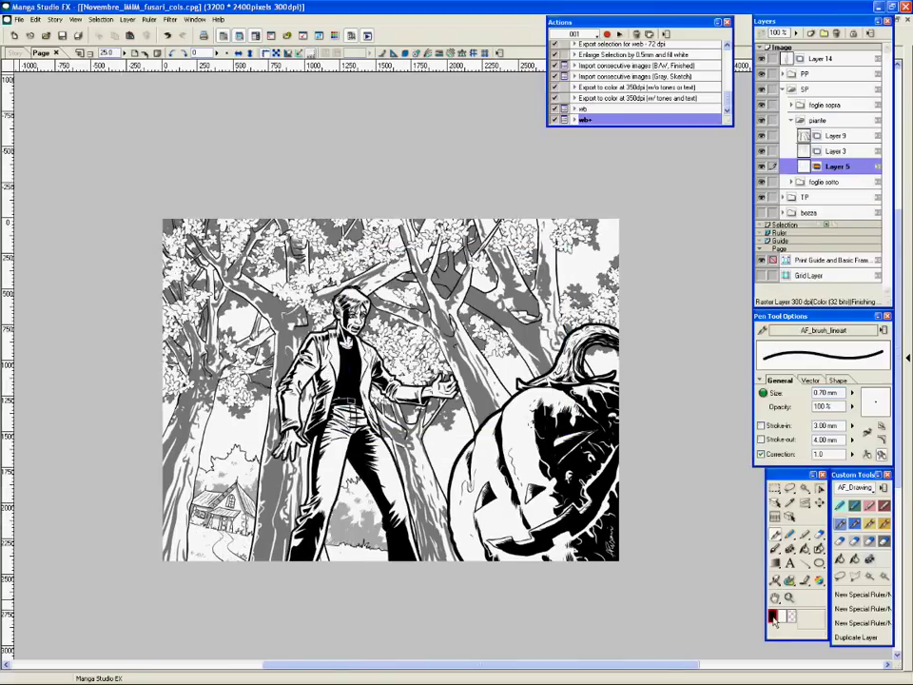
Step: Choose a dark burgundy from the COPIC ALL palette, fill the tree shapes selected from Layer 5 with it, and deselect
left_click(773, 617)
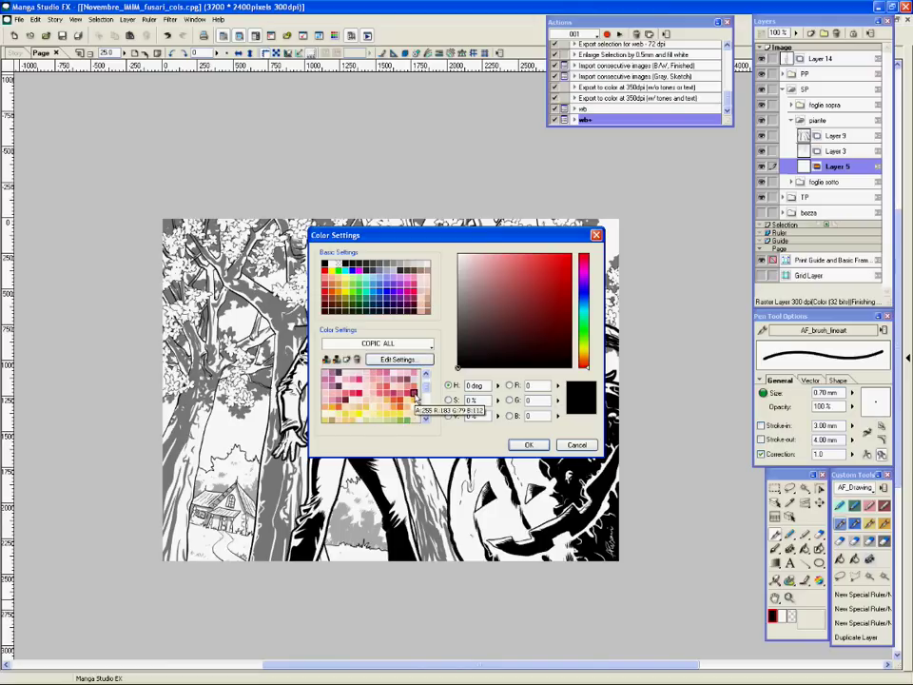
left_click(577, 446)
left_click(878, 166)
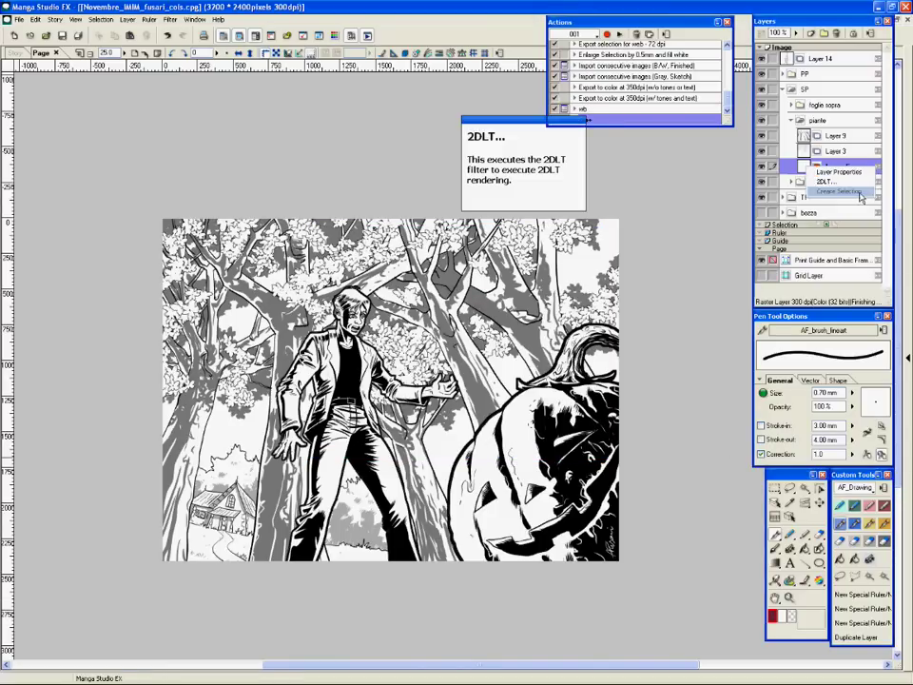
left_click(867, 192)
left_click(451, 576)
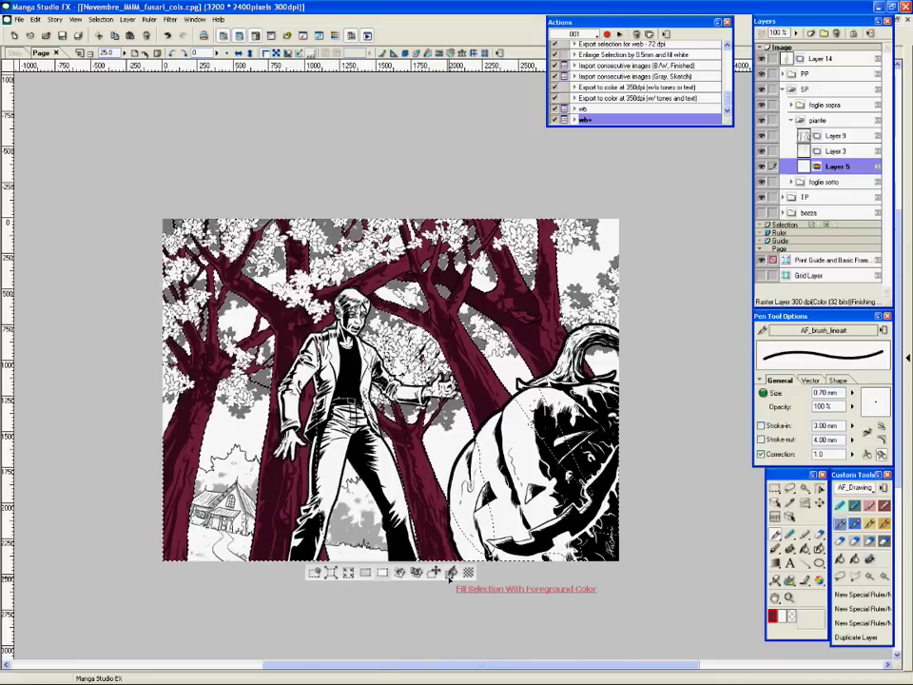
left_click(323, 574)
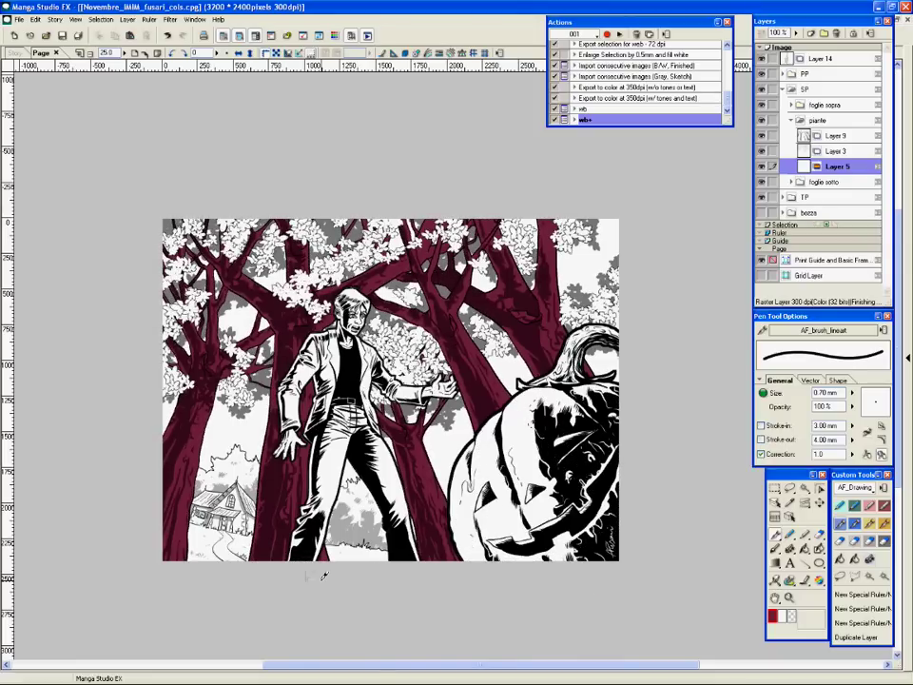
Step: Fill the selected leaf shapes with dark red on a color layer in the foglie sopra folder, and clear the selection
double_click(836, 184)
left_click(878, 212)
left_click(864, 228)
left_click(128, 19)
left_click(172, 130)
left_click(490, 419)
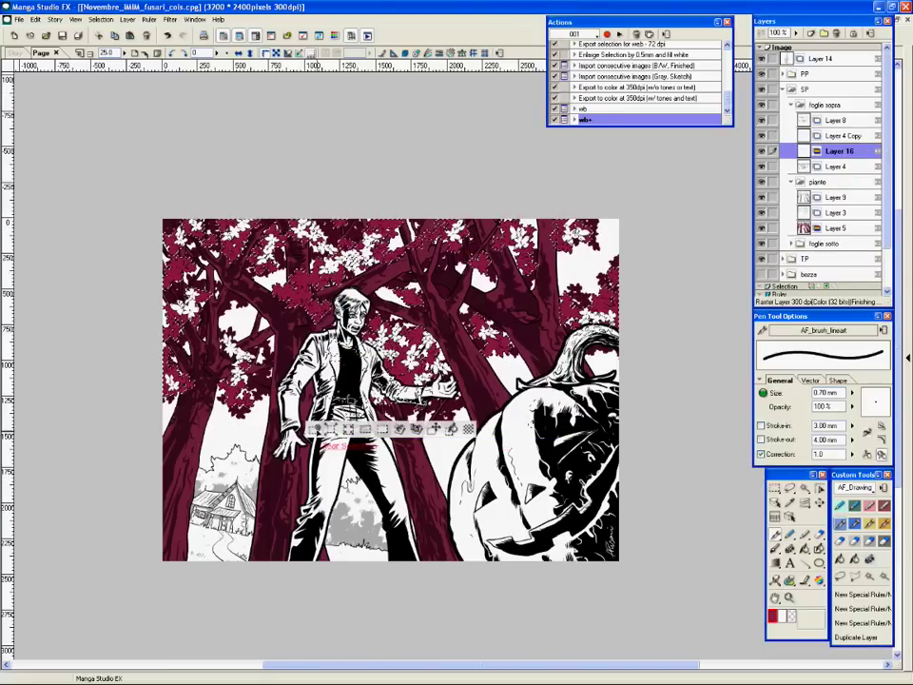
key("ctrl+d")
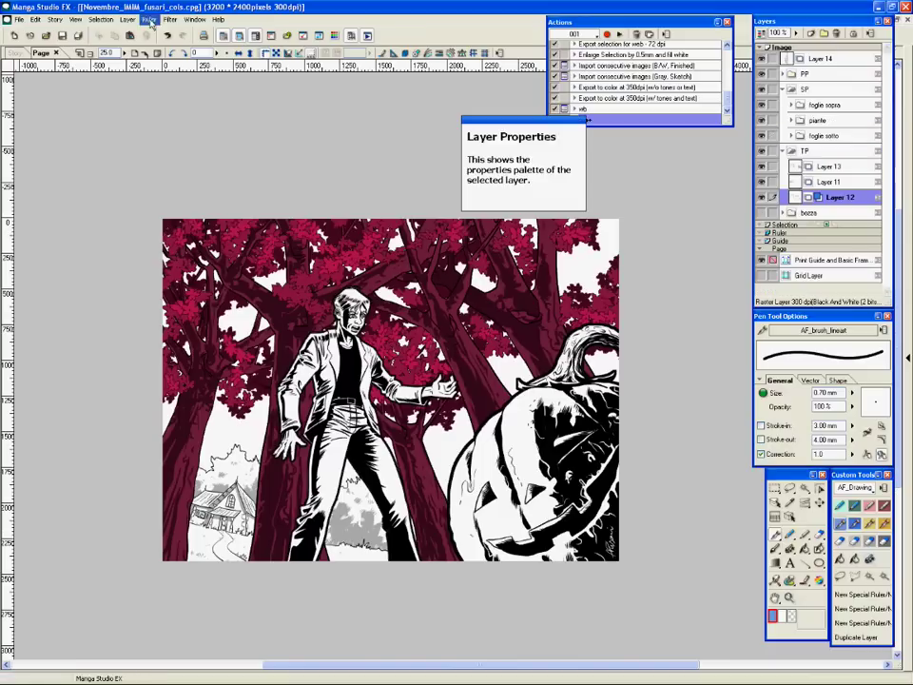
Step: Convert Layer 12 in the TP folder to a color layer
left_click(126, 19)
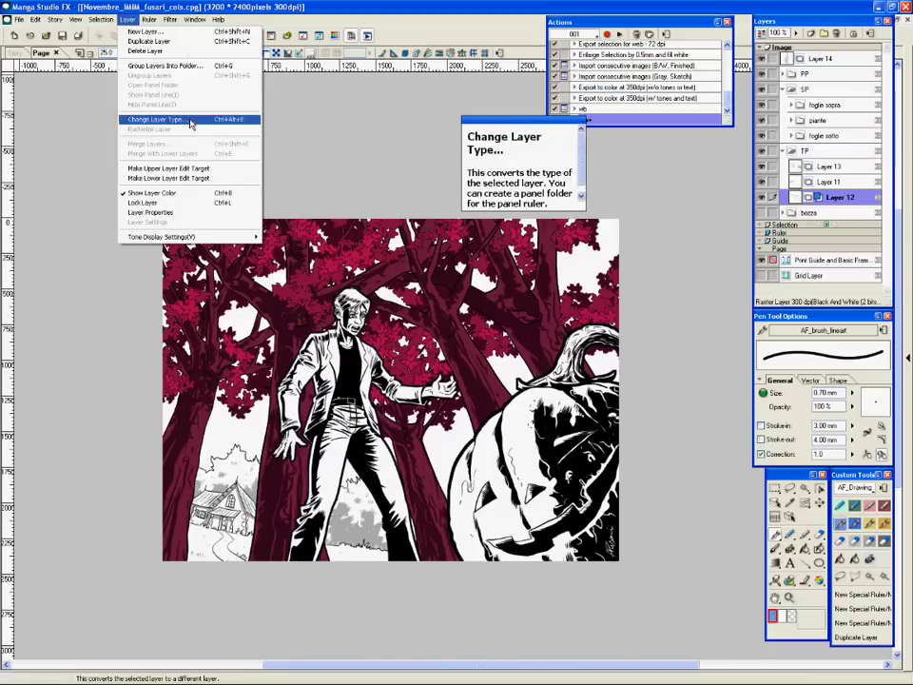
left_click(148, 118)
key("Return")
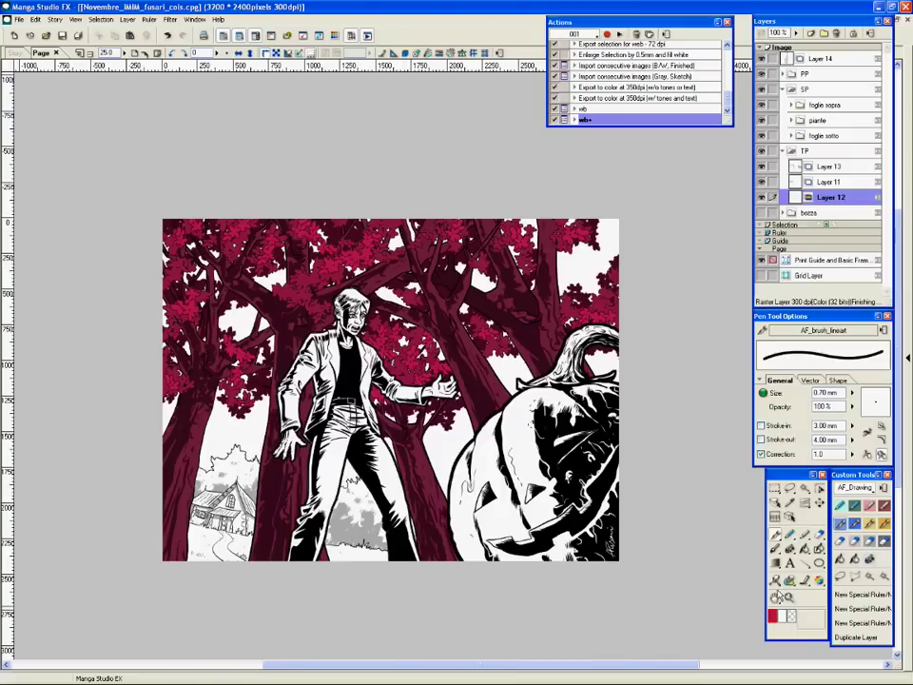
Step: Create a selection from Layer 12 and fill the background house and bushes with a blue-violet from the COPIC ALL palette
left_click(878, 197)
left_click(858, 225)
double_click(774, 618)
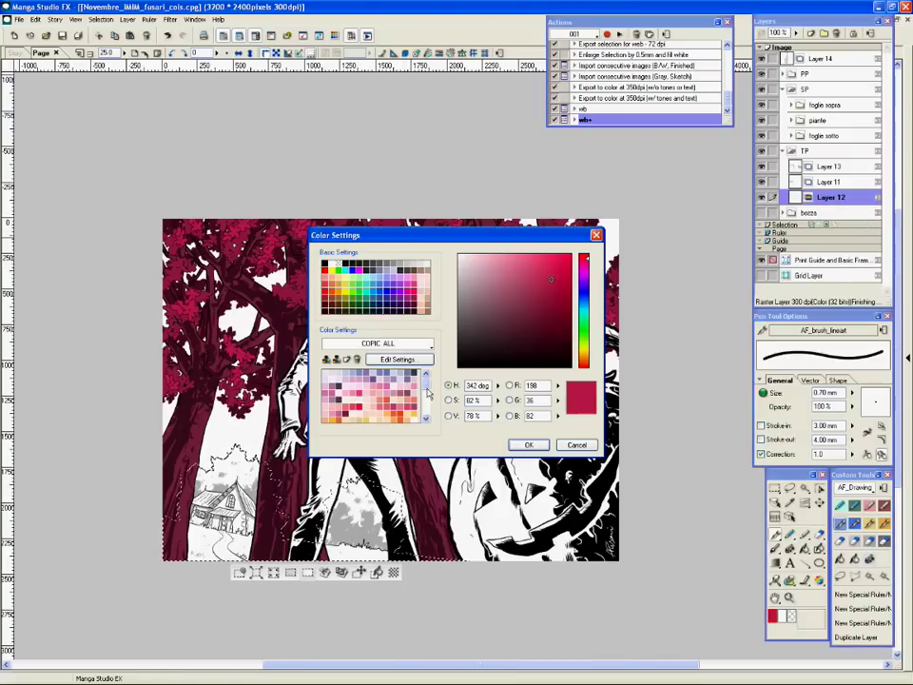
left_click(386, 375)
left_click(528, 445)
left_click(377, 573)
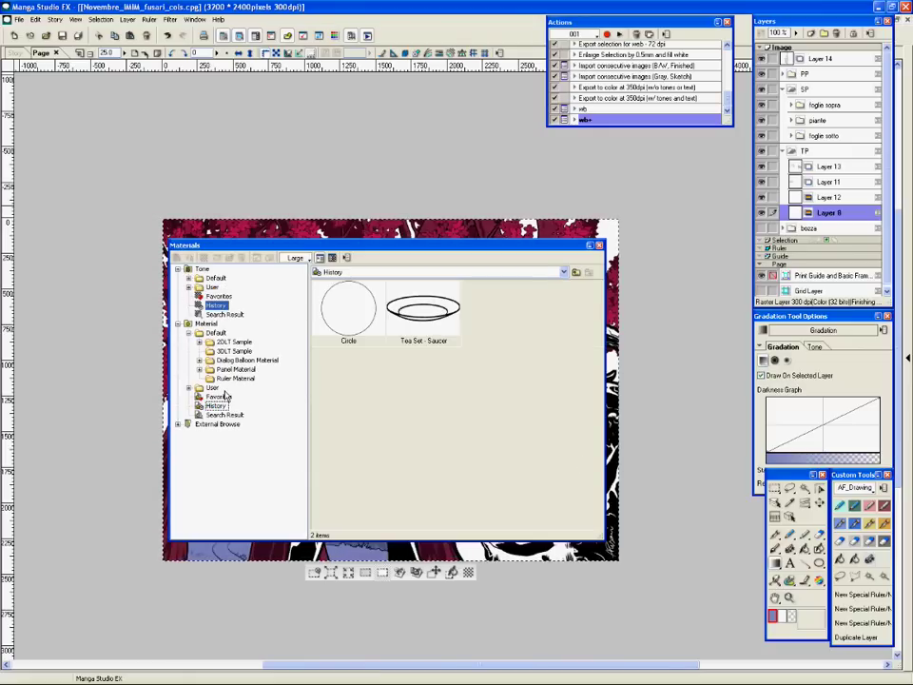
Step: Paste the MM08-Clouds 08 tone from the tone history above Layer 8 and hide the PP and SP folders
left_click_drag(599, 305, 600, 411)
left_click(423, 395)
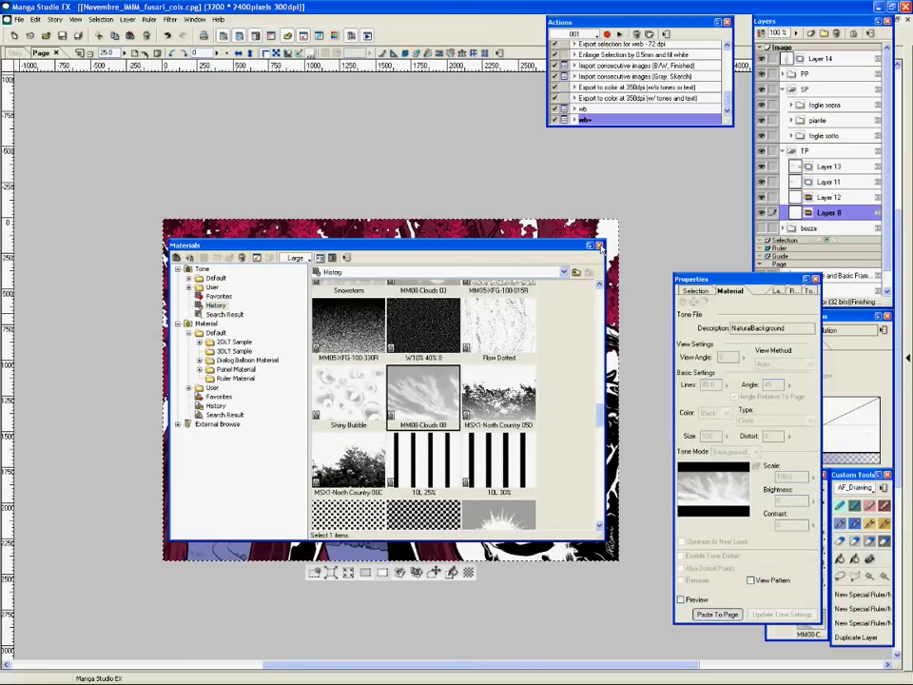
left_click(599, 246)
left_click(762, 75)
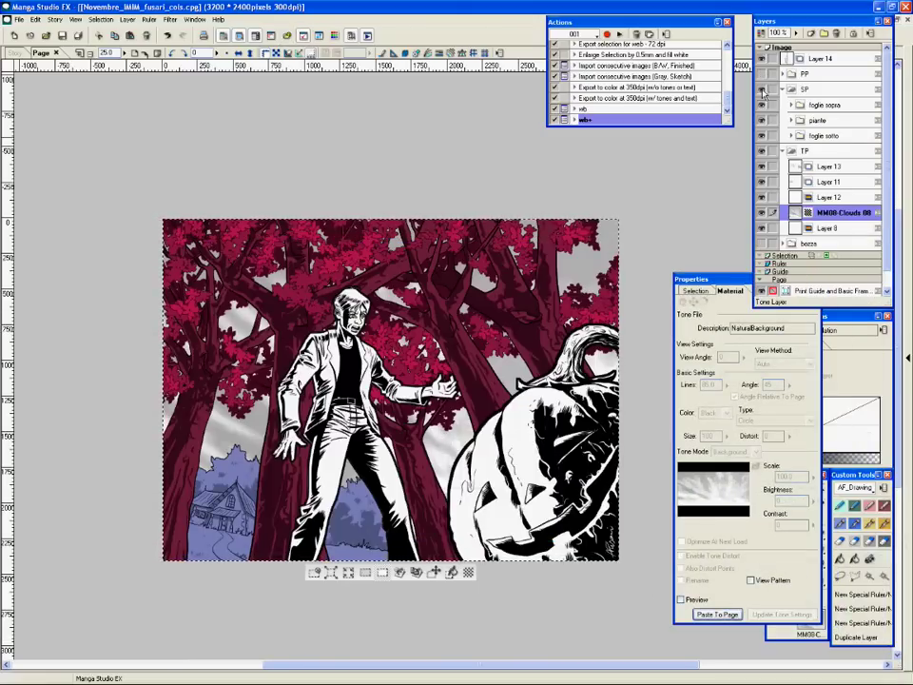
left_click(761, 90)
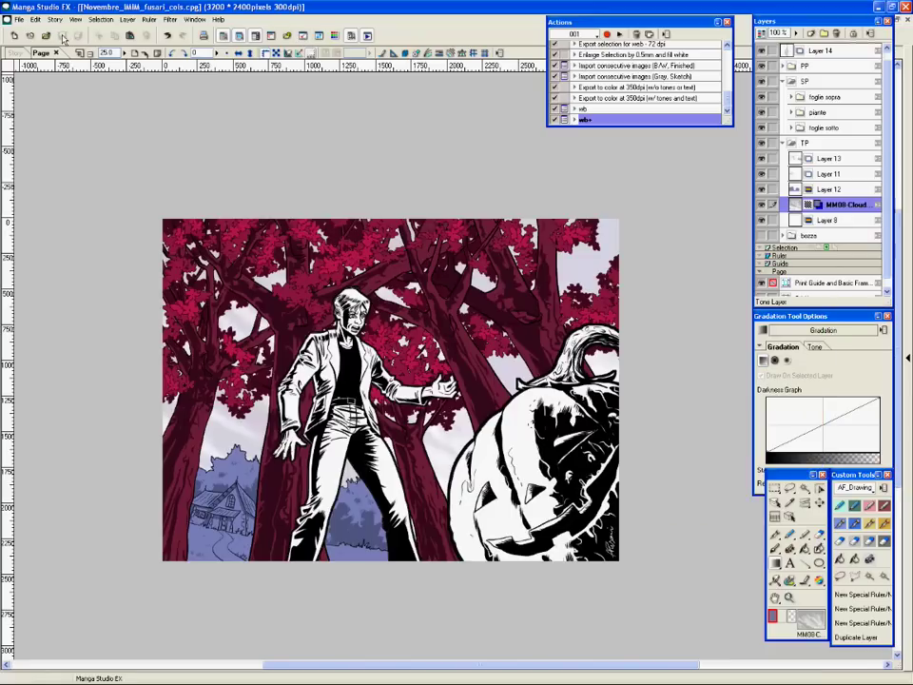
Step: Convert Layer 7 in the PP folder to a color layer and fill the pumpkin with orange-brown
left_click(788, 140)
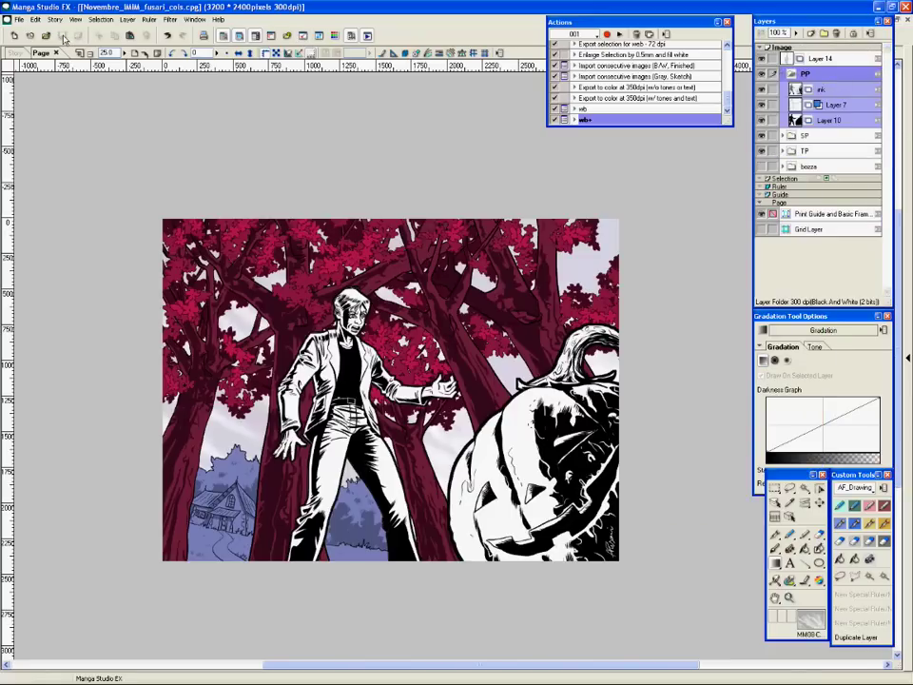
left_click(850, 104)
left_click(494, 424)
double_click(772, 617)
left_click_drag(426, 383, 427, 401)
left_click(399, 390)
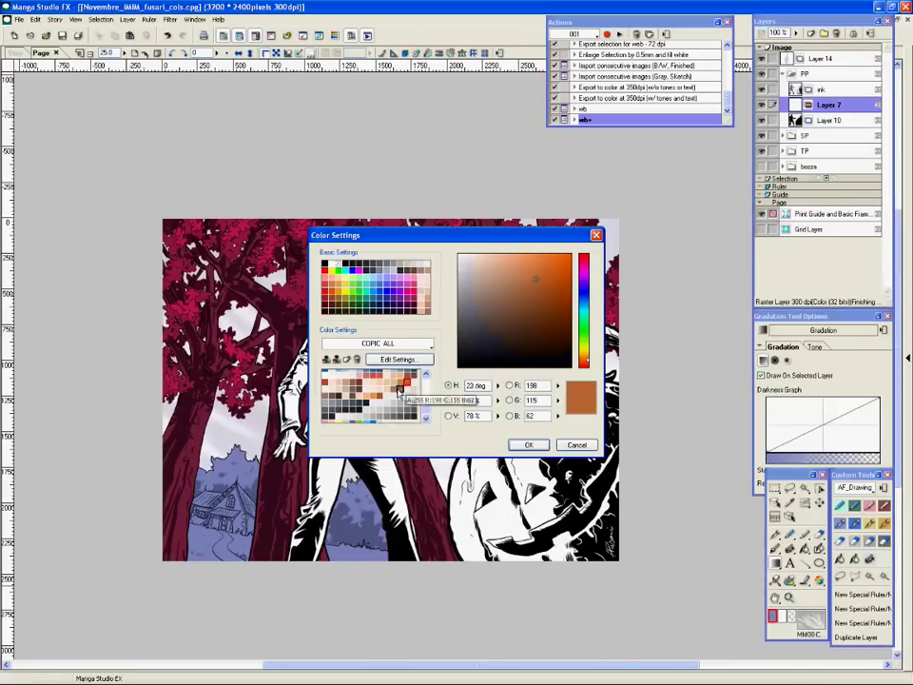
left_click(528, 445)
left_click(841, 559)
left_click(509, 495)
Step: Shade the pumpkin with a gradient that fades to a muted violet toward its lower right side
left_click(775, 563)
double_click(772, 616)
left_click(529, 445)
left_click_drag(611, 525, 644, 546)
left_click(829, 120, "ctrl")
double_click(772, 616)
left_click(380, 391)
left_click(528, 445)
left_click_drag(504, 433, 532, 462)
key("ctrl+z")
left_click(369, 573)
Step: Lasso a shadow strip along the pumpkin's central groove on Layer 7, shade it with a violet gradient, and deselect
left_click(595, 456, "ctrl")
left_click(775, 534)
left_click(309, 388, "alt")
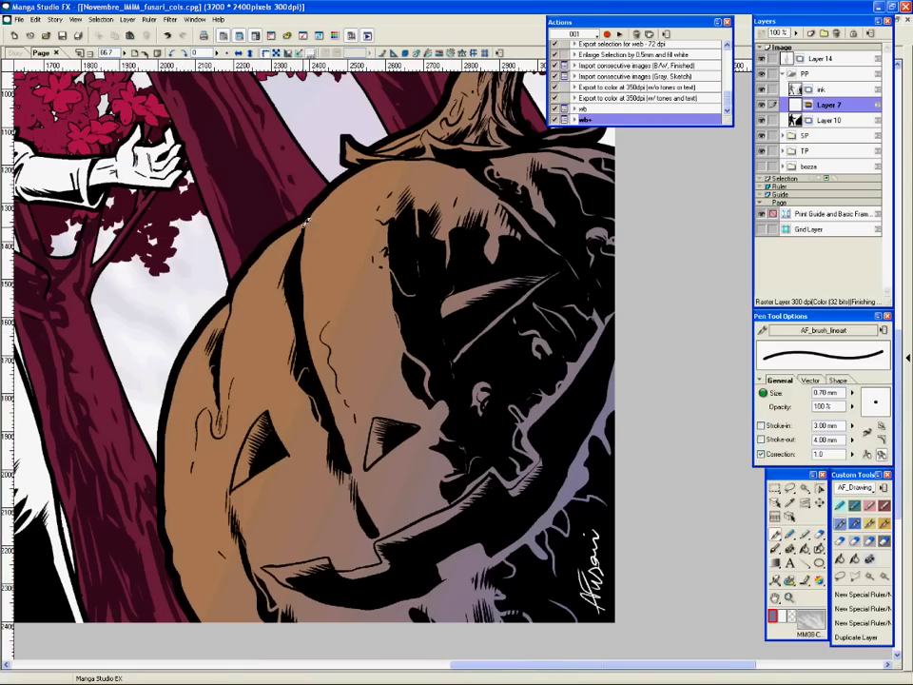
left_click(841, 576)
left_click_drag(304, 223, 299, 229)
left_click(775, 563)
left_click_drag(366, 518, 317, 466)
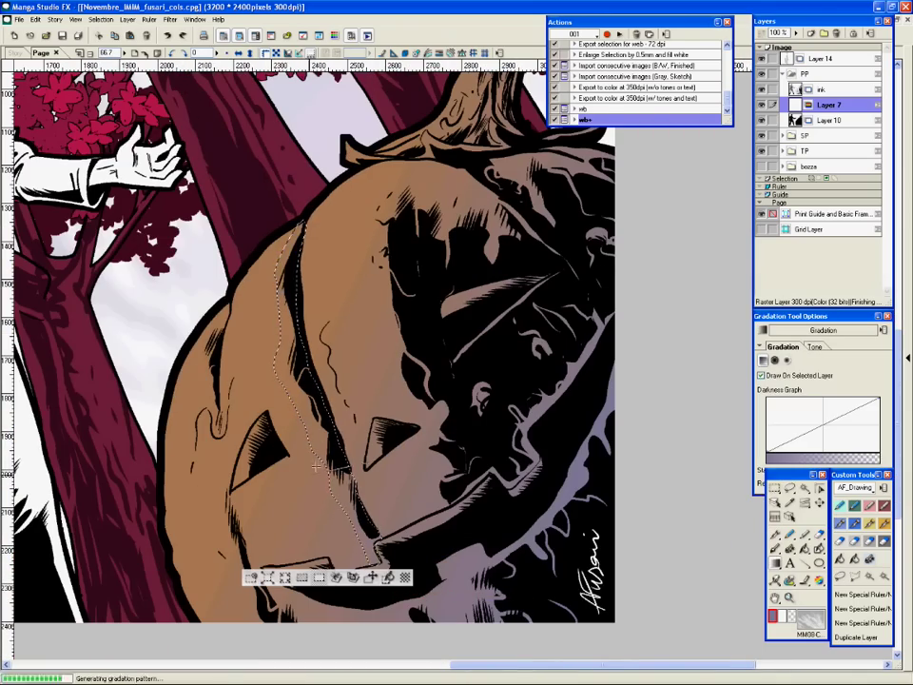
left_click(251, 577)
Step: Lasso another shadow area low on the pumpkin for gradient shading
key("ctrl+minus")
key("ctrl+minus")
key("ctrl+minus")
key("ctrl+plus")
key("ctrl+plus")
key("ctrl+plus")
left_click(841, 576)
left_click_drag(417, 514, 428, 538)
left_click(775, 563)
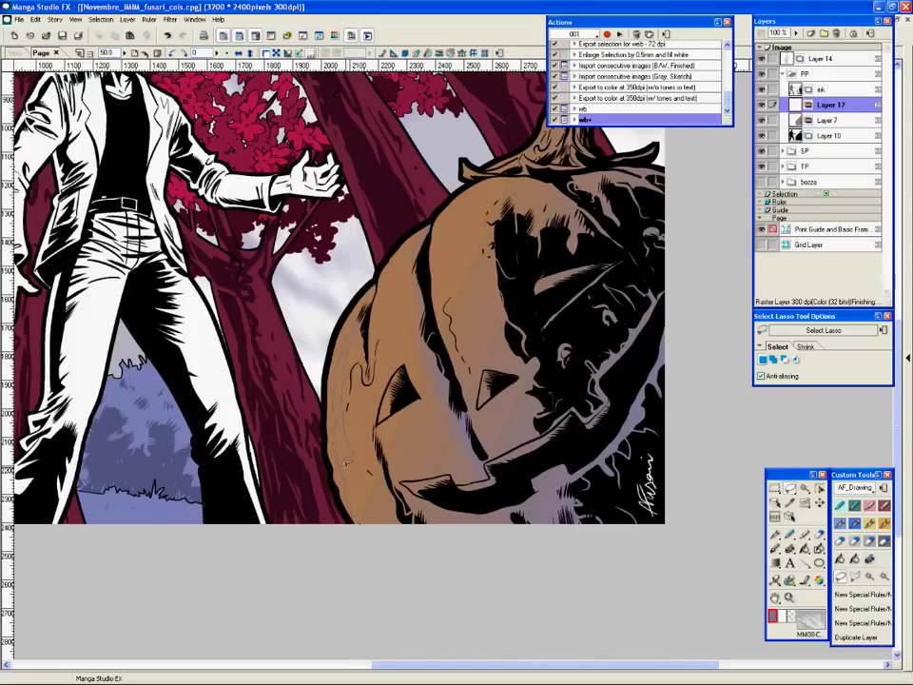
Step: Lasso a highlight strip along the pumpkin's left edge on Layer 17 and browse the COPIC ALL palette for its color
left_click_drag(357, 297, 352, 515)
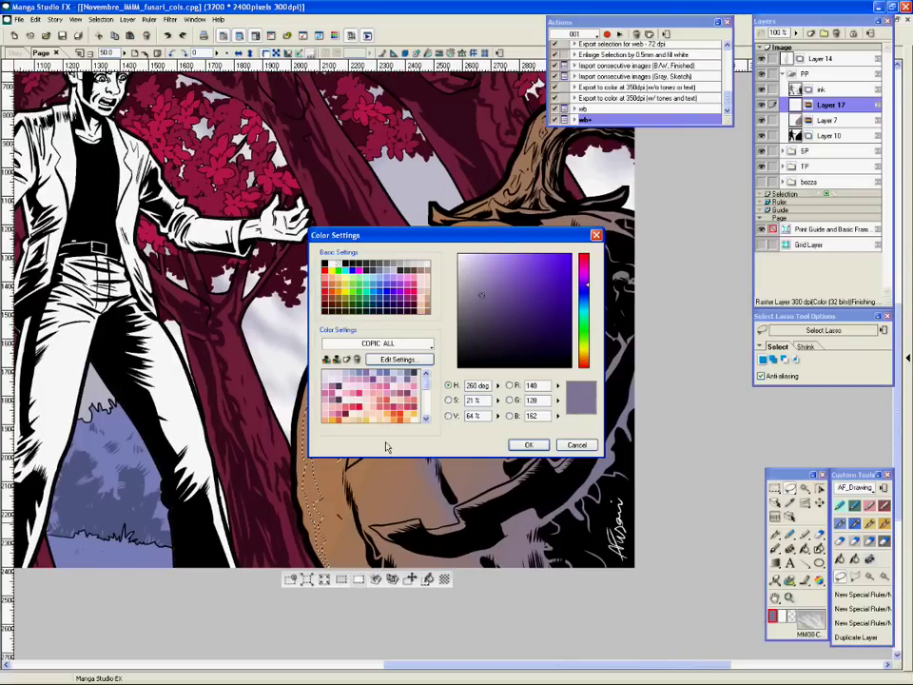
left_click(427, 393)
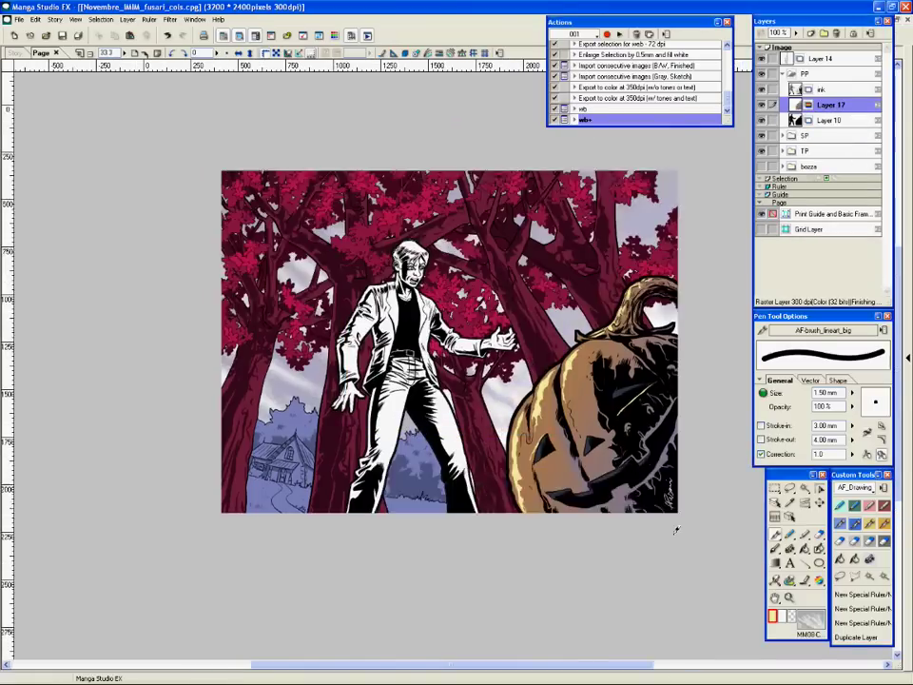
Step: Create a selection from the figure's layer and choose a blue to fill the man's whole figure
right_click(813, 105)
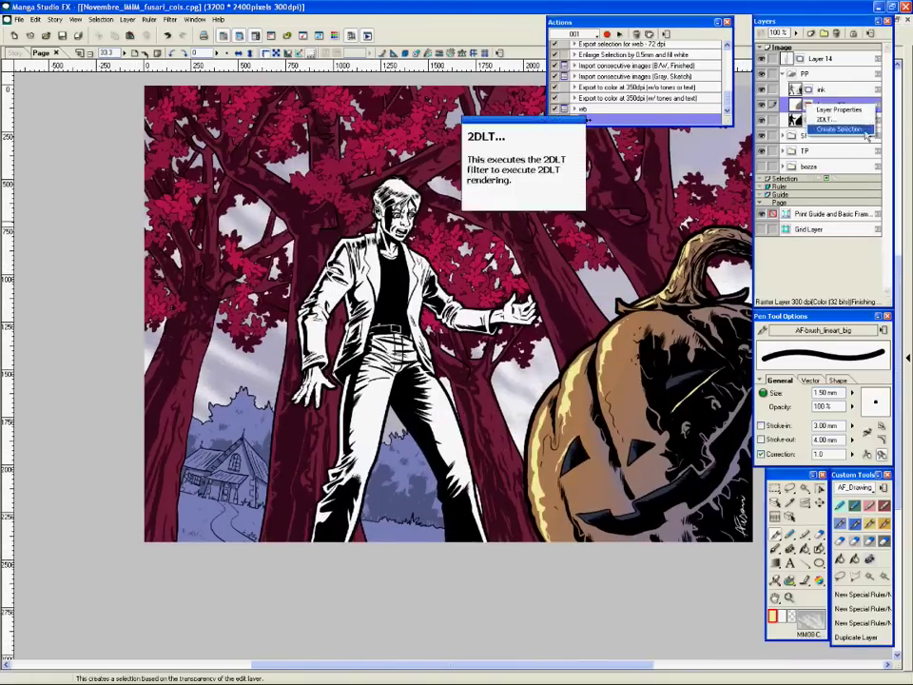
left_click(842, 128)
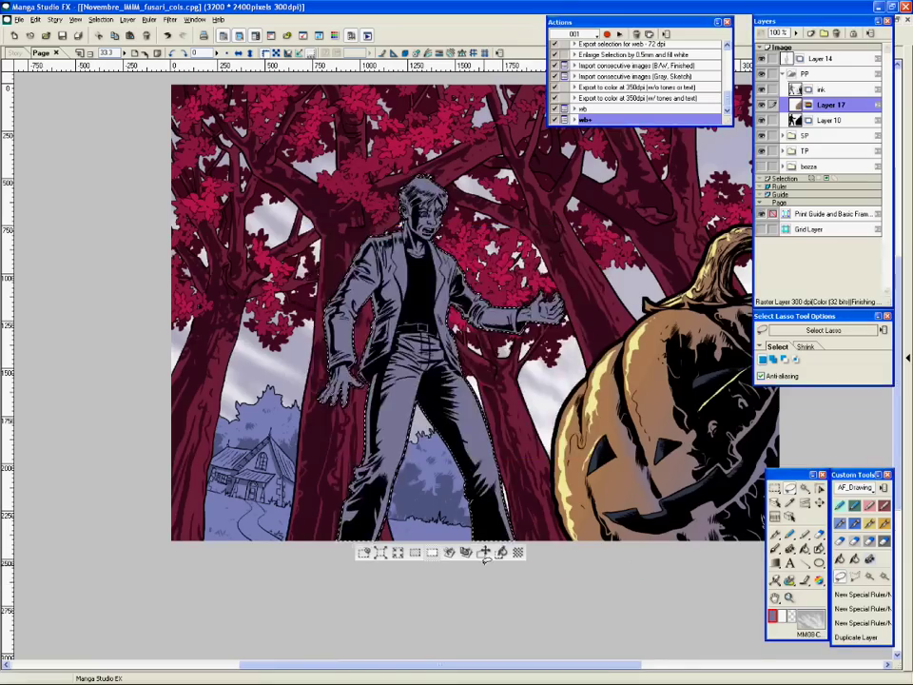
double_click(773, 616)
left_click_drag(426, 383, 427, 412)
left_click(525, 445)
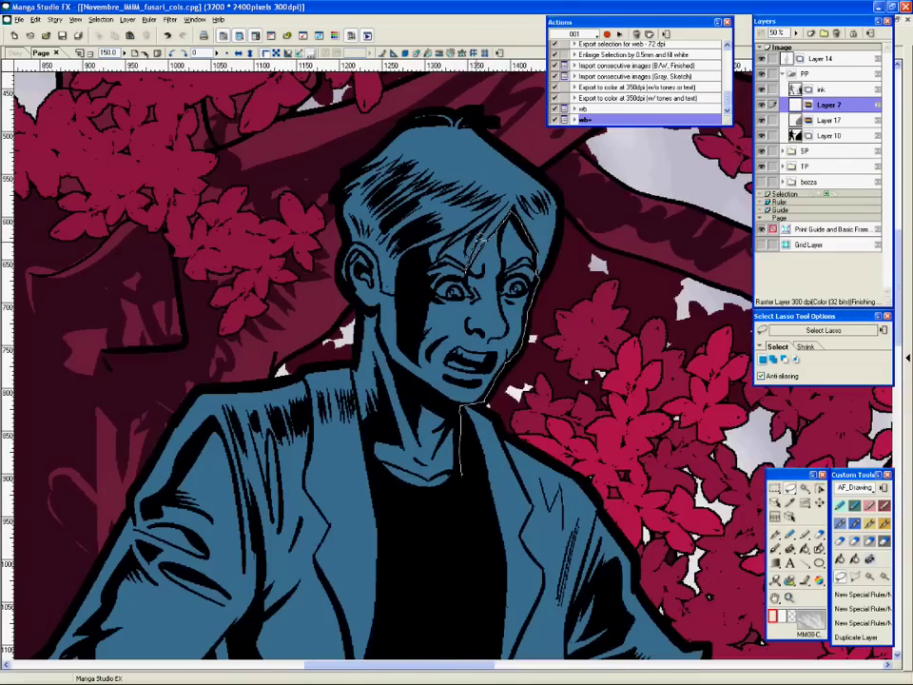
Step: Clear the selection after filling the man's face and neck with white, and set Layer 7 to 60% opacity
key("ctrl+d")
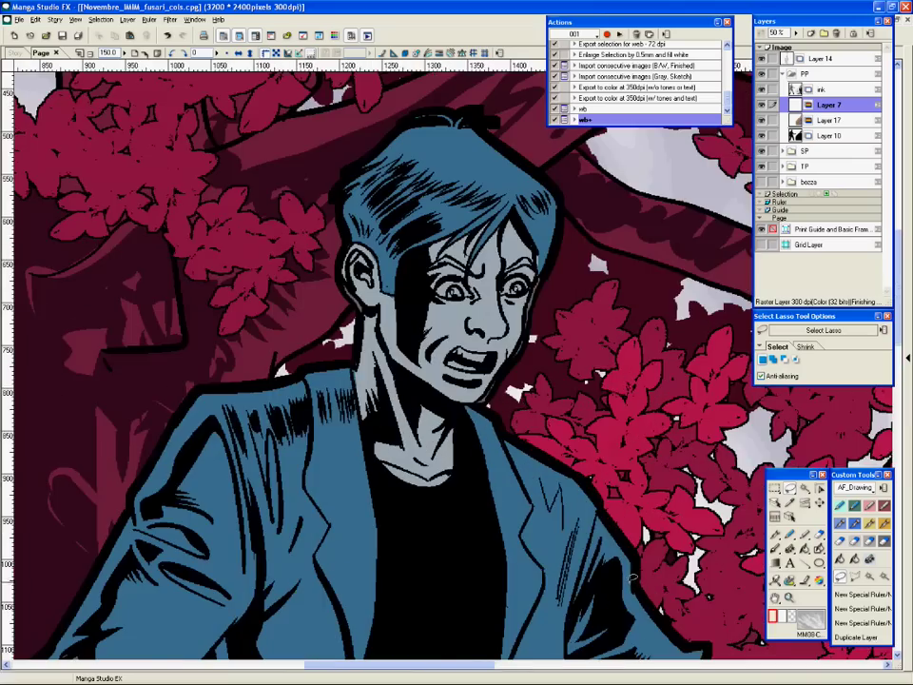
key("ctrl+minus")
key("ctrl+minus")
key("ctrl+minus")
left_click(796, 32)
left_click_drag(802, 32, 802, 28)
Step: Lasso the man's outstretched hand on Layer 7 and lighten it with the white fill
key("ctrl+minus")
key("ctrl+minus")
key("ctrl+plus")
key("ctrl+plus")
key("ctrl+plus")
key("ctrl+plus")
key("ctrl+plus")
left_click_drag(447, 538, 537, 387)
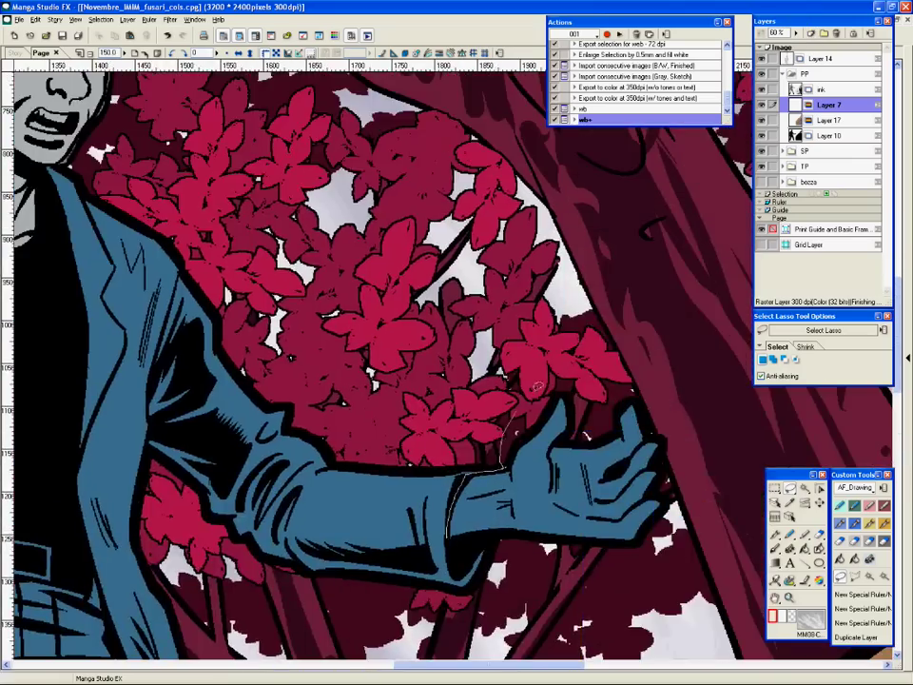
Step: Choose an orange-red color and fill lassoed areas covering the man's hair with it on Layer 7
scroll(537, 387, "down", 4)
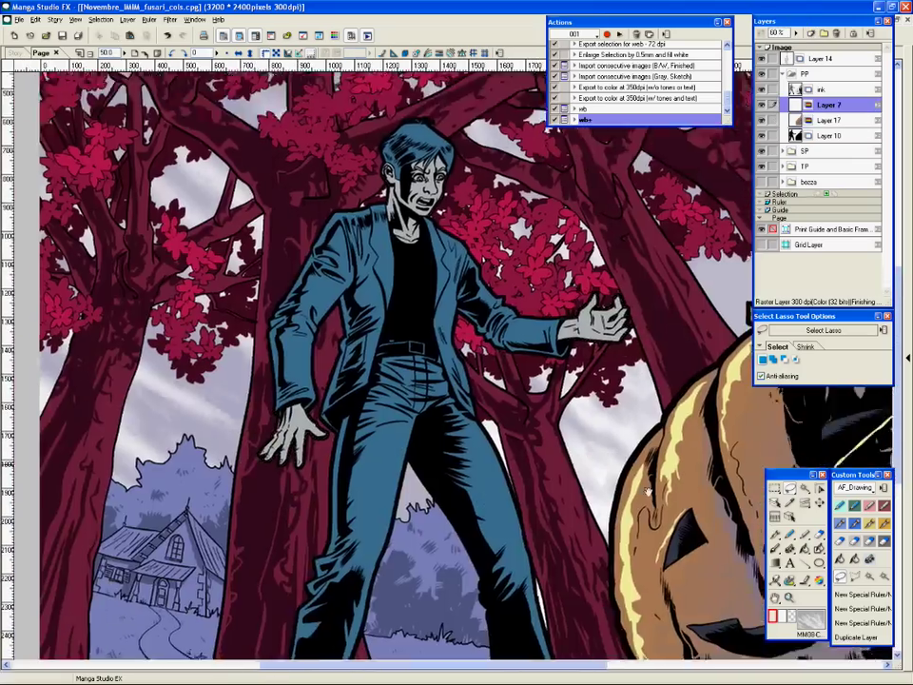
scroll(647, 490, "down", 2)
left_click(772, 615)
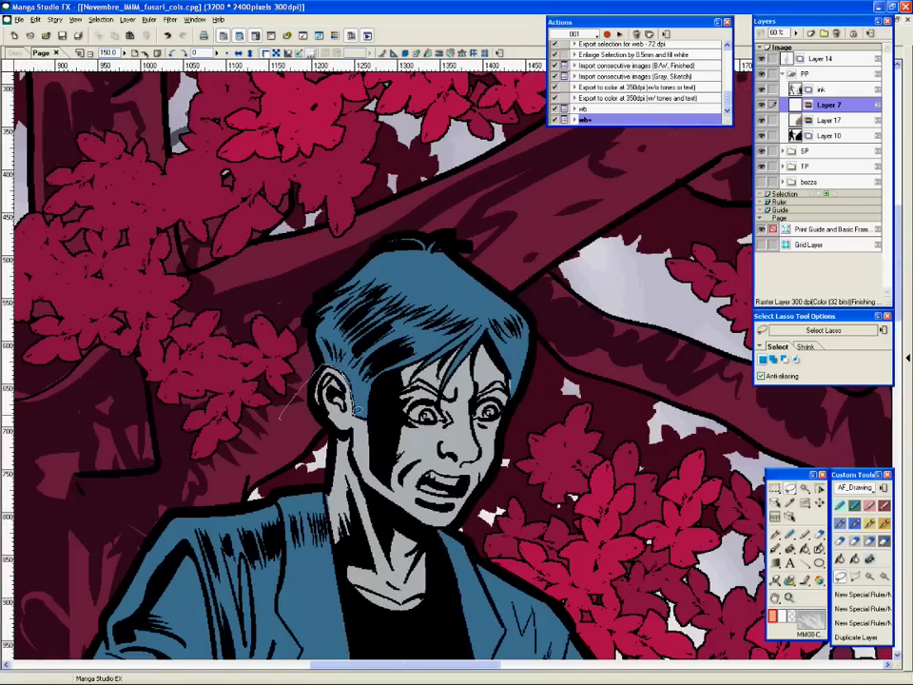
key("ctrl+minus")
key("ctrl+minus")
key("ctrl+minus")
key("ctrl+minus")
key("ctrl+minus")
key("ctrl+plus")
key("ctrl+plus")
key("ctrl+plus")
key("ctrl+plus")
key("ctrl+plus")
key("ctrl+plus")
left_click_drag(529, 410, 493, 328)
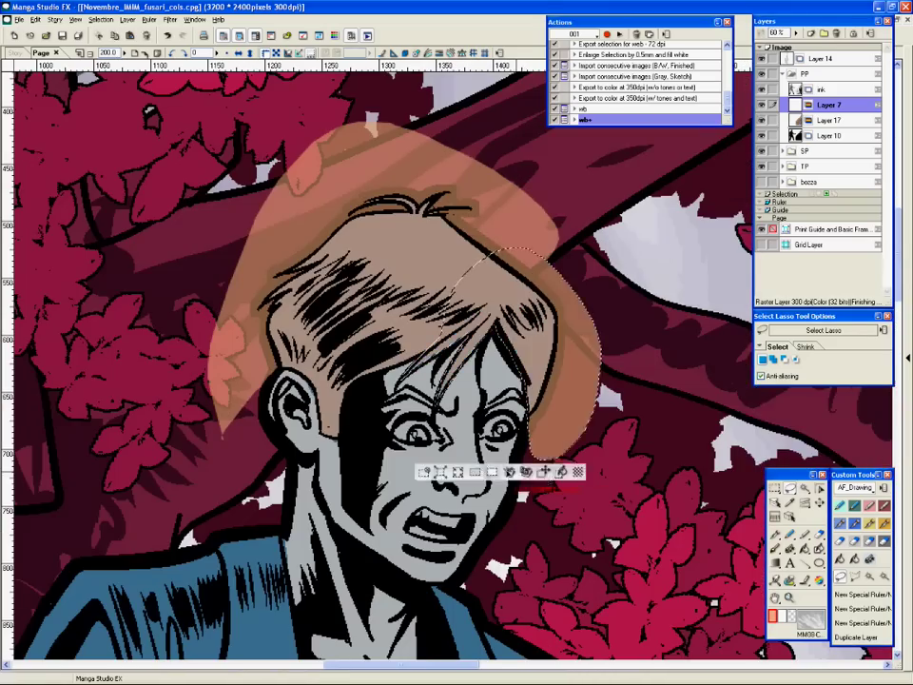
Step: Clear the hair selection and switch to the AF-brush_lineart_big pen for detailing the figure
key("ctrl+d")
key("p")
key("ctrl+plus")
key("ctrl+plus")
key("ctrl+minus")
key("ctrl+minus")
key("ctrl+minus")
key("ctrl+minus")
key("ctrl+minus")
key("ctrl+minus")
key("ctrl+minus")
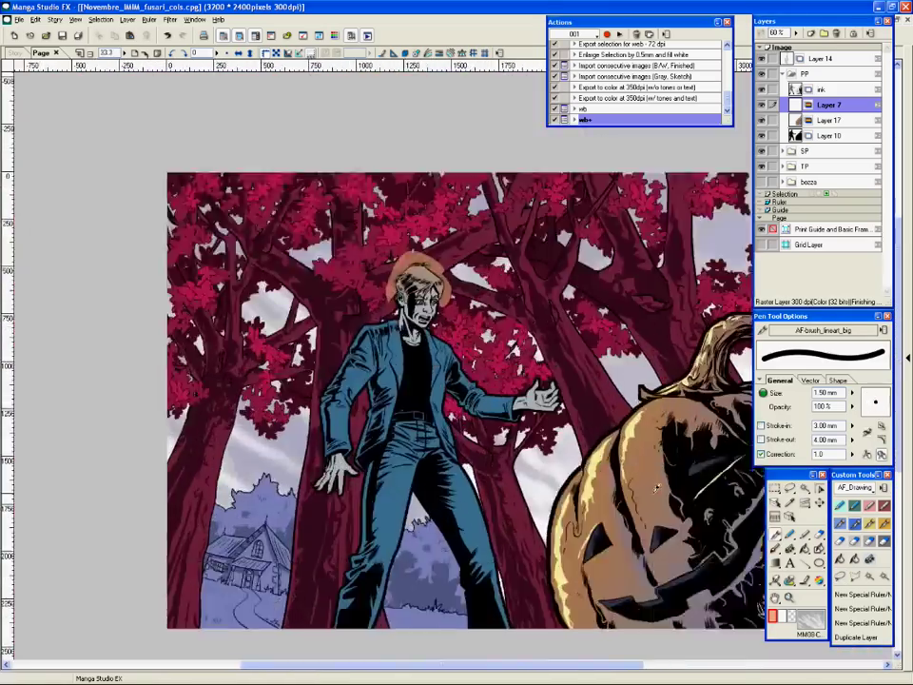
Step: Recolor the man's jacket orange-brown and paint his irises blue and his teeth white
scroll(656, 488, "up", 7)
scroll(657, 488, "down", 4)
scroll(546, 522, "up", 1)
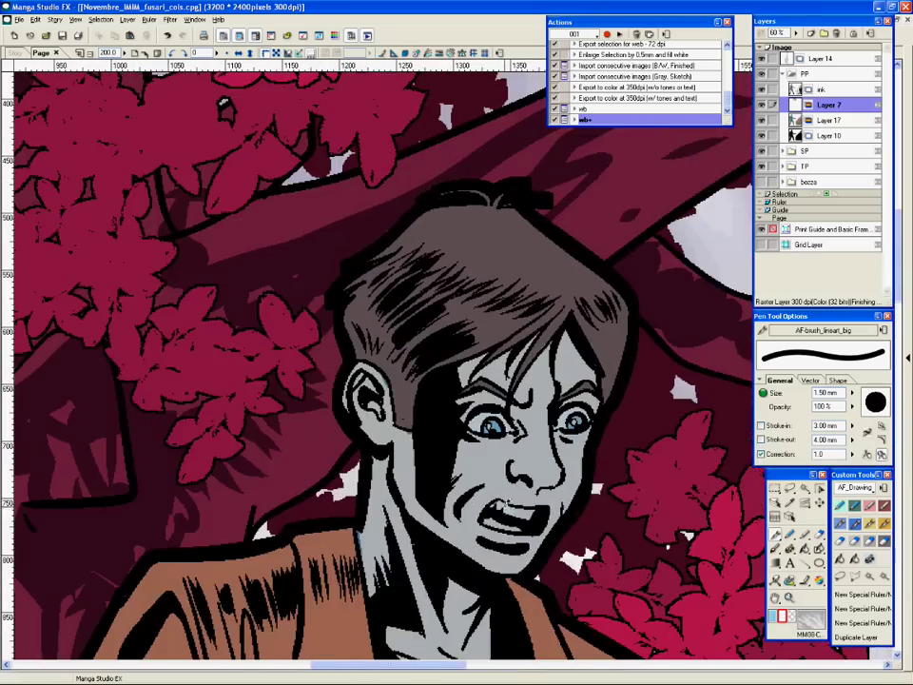
scroll(540, 503, "down", 4)
scroll(505, 489, "up", 2)
Step: Add a 32-bit color raster layer above Layer 7 and fill lassoed light blue rim light along the back of the man's lowered arm
left_click(812, 34)
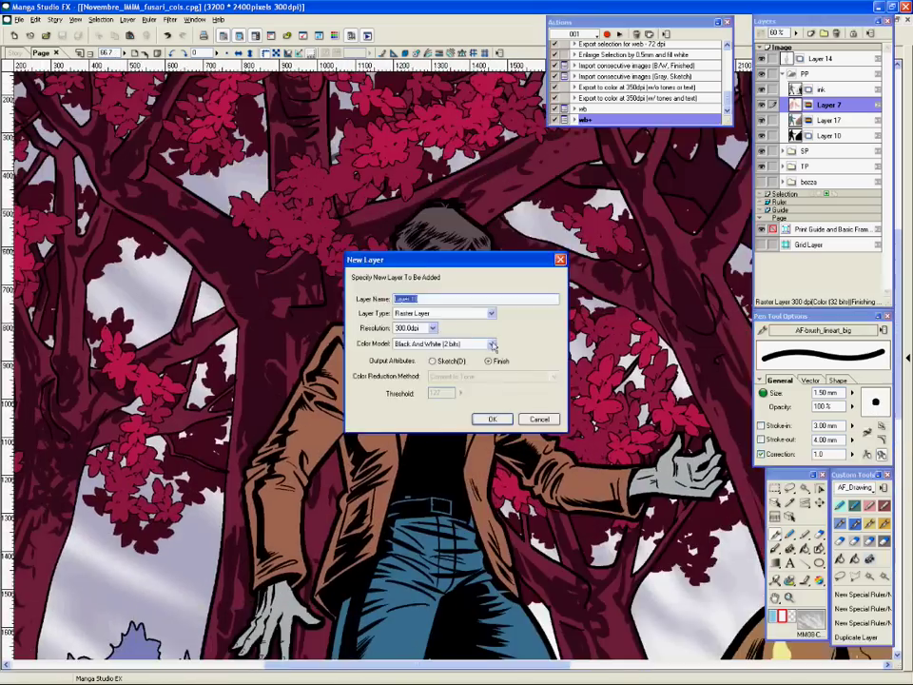
left_click(491, 345)
left_click(493, 419)
scroll(408, 399, "up", 2)
scroll(409, 400, "down", 1)
key("l")
left_click_drag(347, 339, 284, 620)
scroll(465, 434, "down", 4)
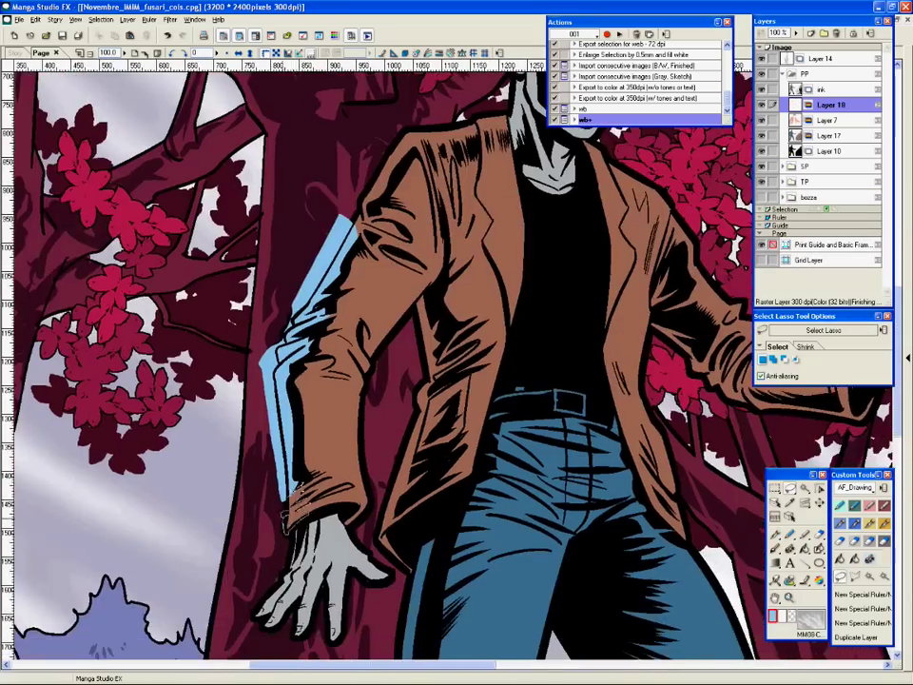
Step: Fill lassoed light blue rim highlights along the man's shoulder, neck and ear
scroll(464, 434, "up", 5)
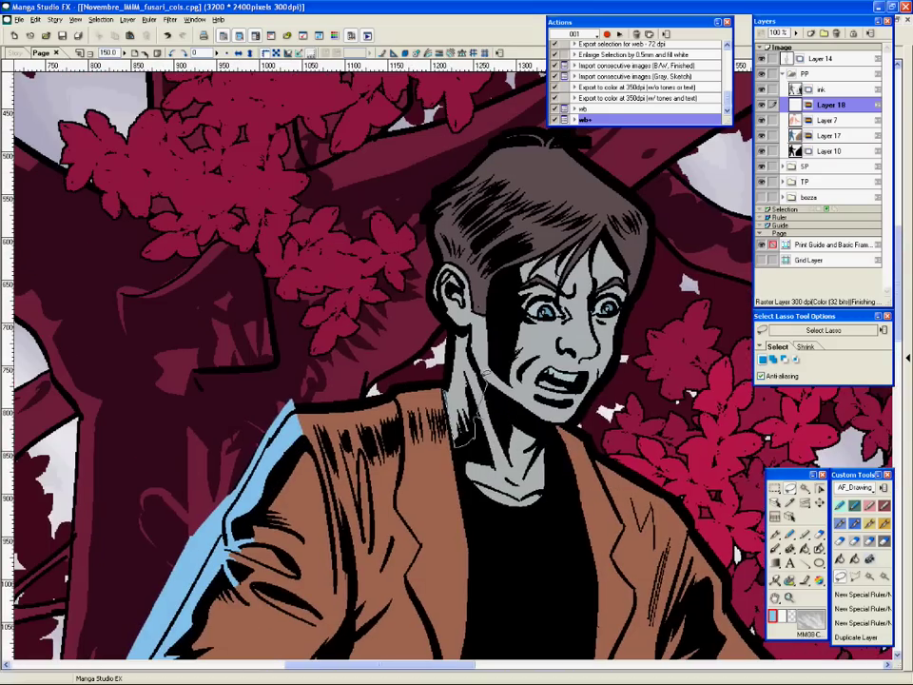
scroll(310, 433, "down", 5)
scroll(283, 373, "up", 4)
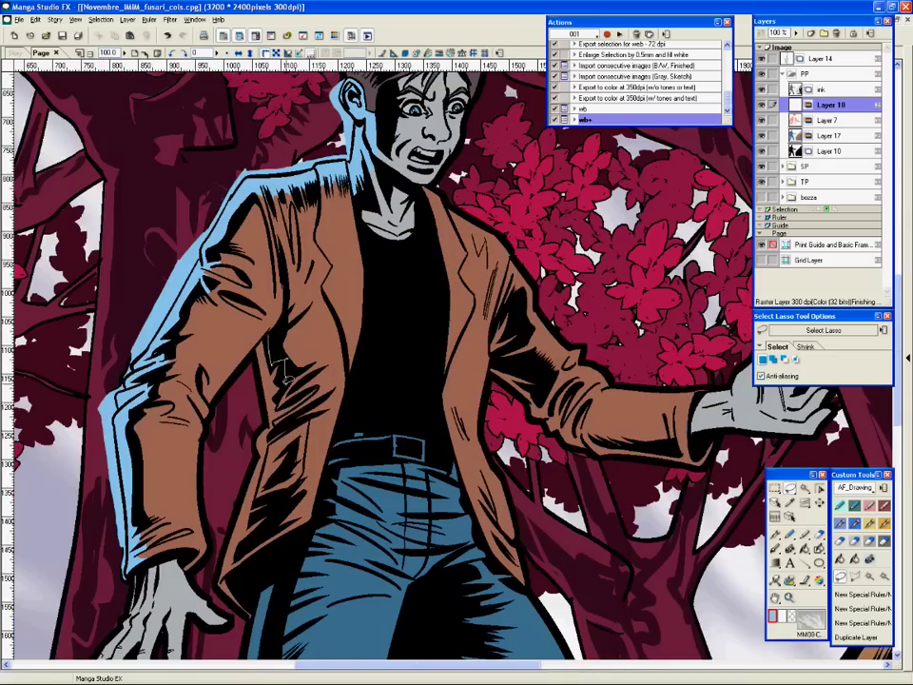
Step: Fill light blue rim highlights on the jacket's open side, trouser legs and outstretched sleeve, and save the page
scroll(275, 364, "down", 4)
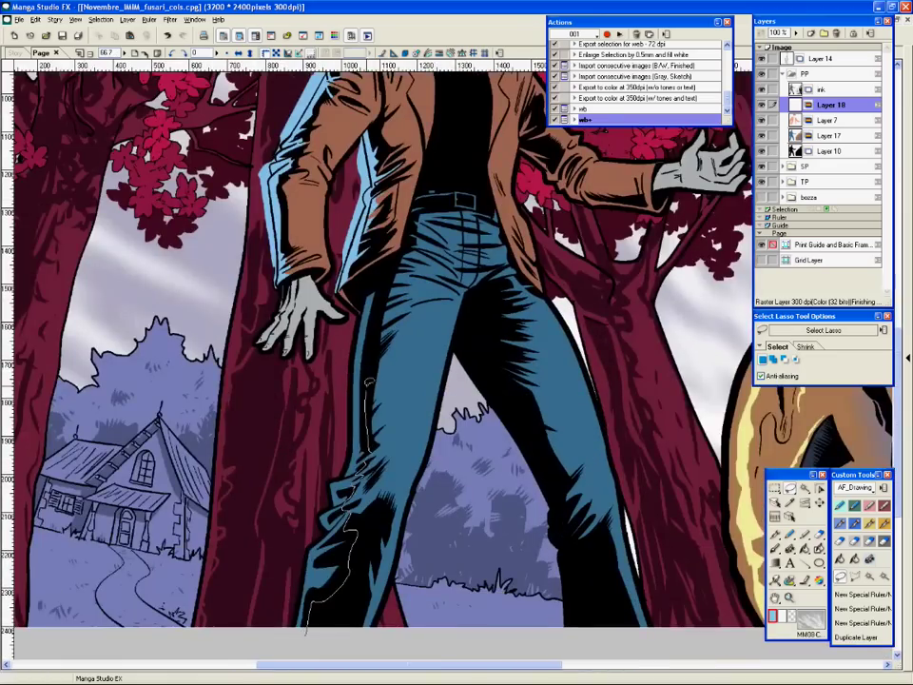
scroll(599, 190, "up", 4)
scroll(538, 340, "down", 4)
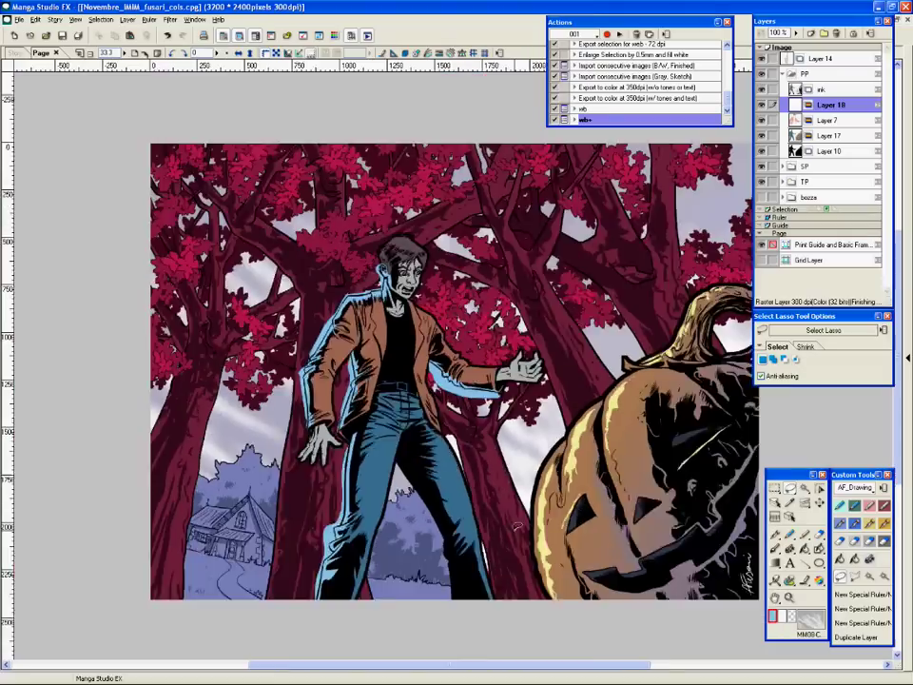
scroll(464, 614, "down", 1)
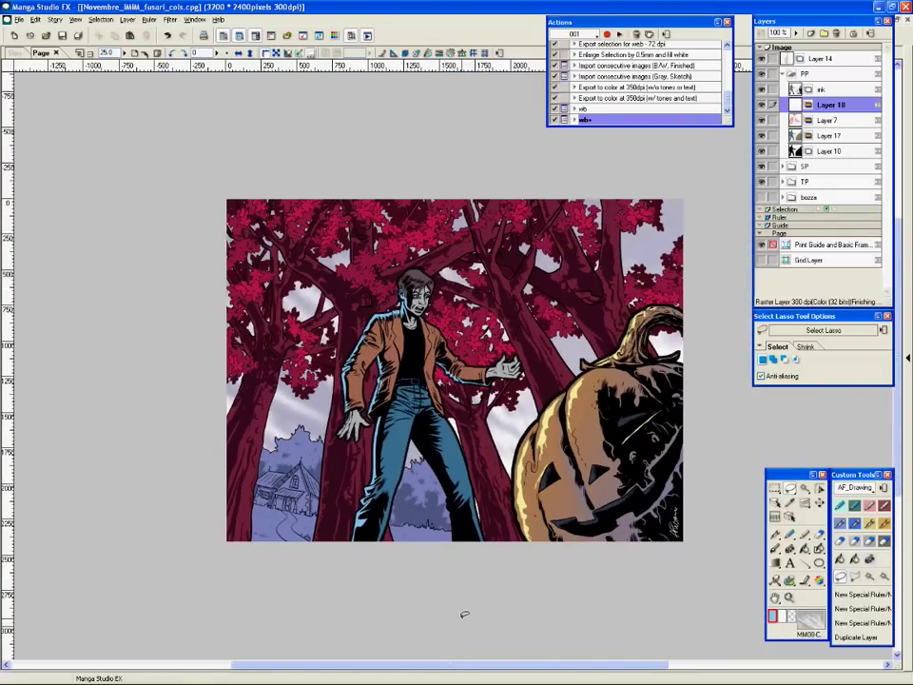
left_click(63, 37)
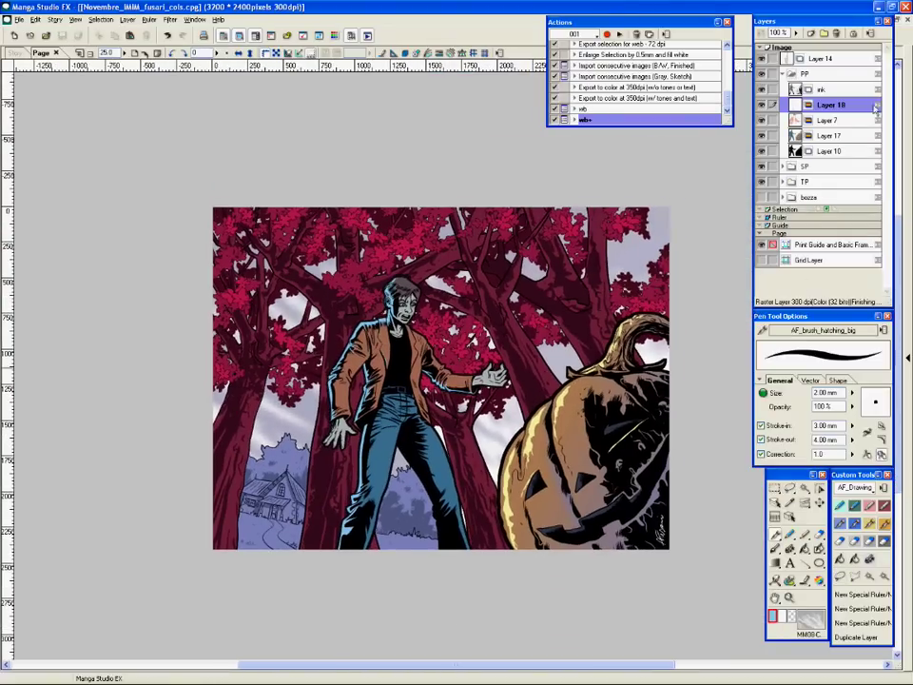
Step: Recolor the man's rim highlights pale yellow on Layer 18 and fill the sky with the same yellow on Layer 19
key("i")
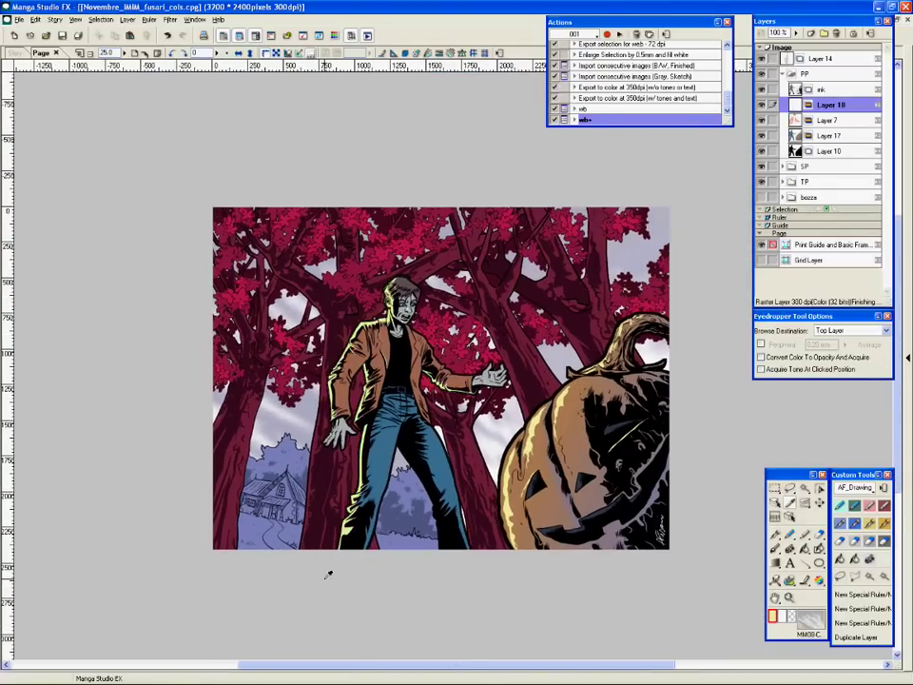
scroll(656, 522, "down", 1)
scroll(656, 522, "up", 1)
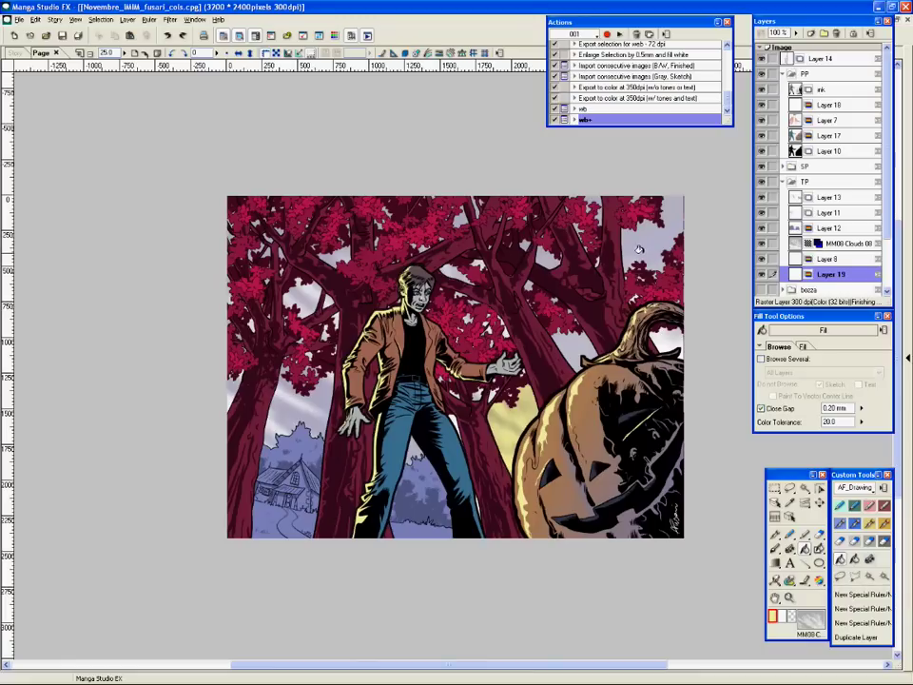
left_click(639, 249)
Step: Set the MM08-Clouds 08 tone layer's halftone dot color to crimson (R 237, G 21, B 75) and save the page
left_click(877, 245)
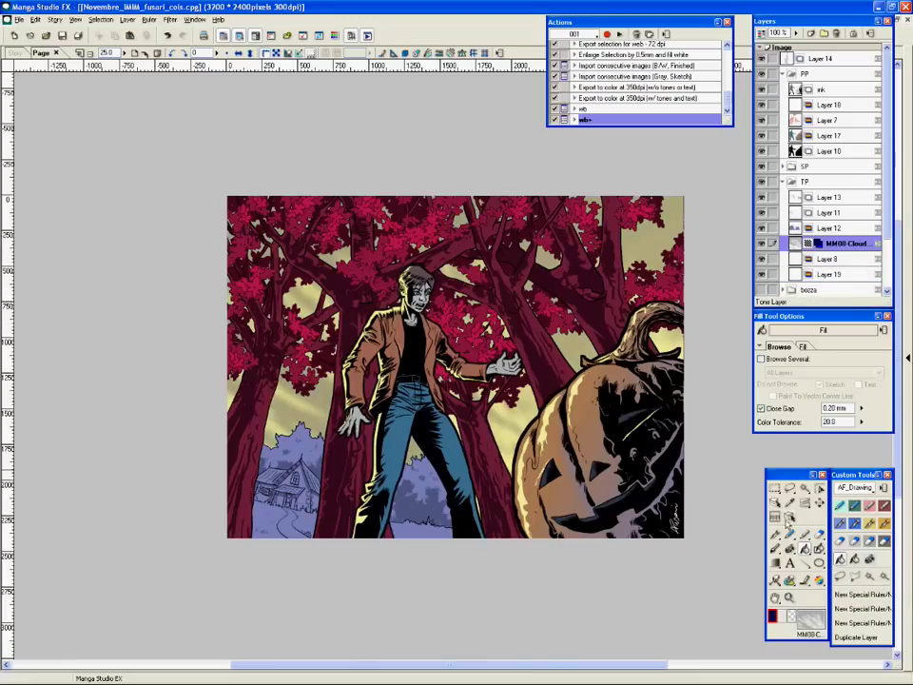
left_click(877, 245)
left_click(664, 392)
left_click(419, 392)
left_click(529, 444)
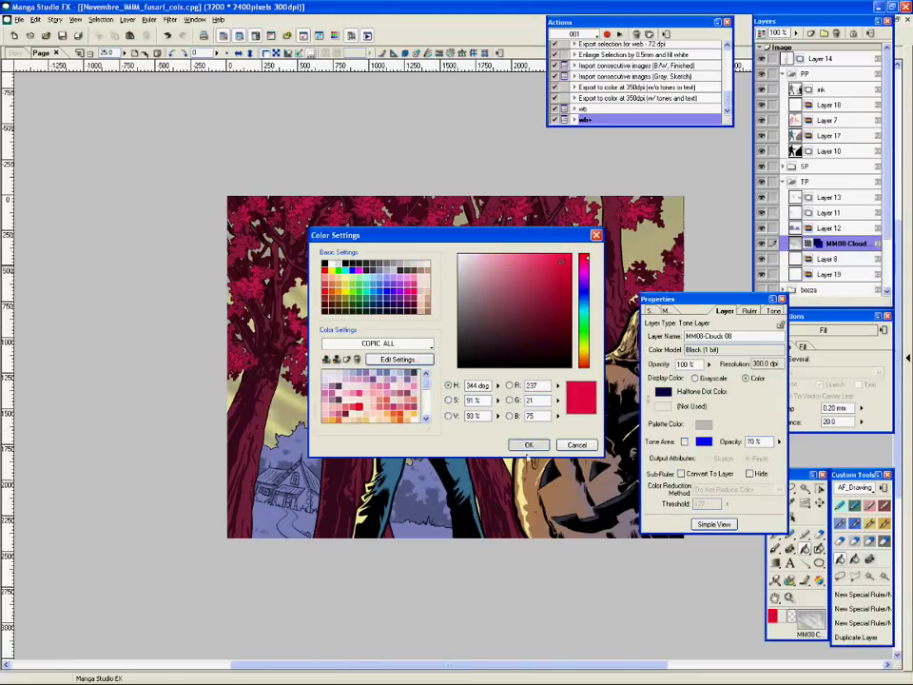
left_click(781, 299)
left_click_drag(709, 530, 675, 540)
left_click(63, 36)
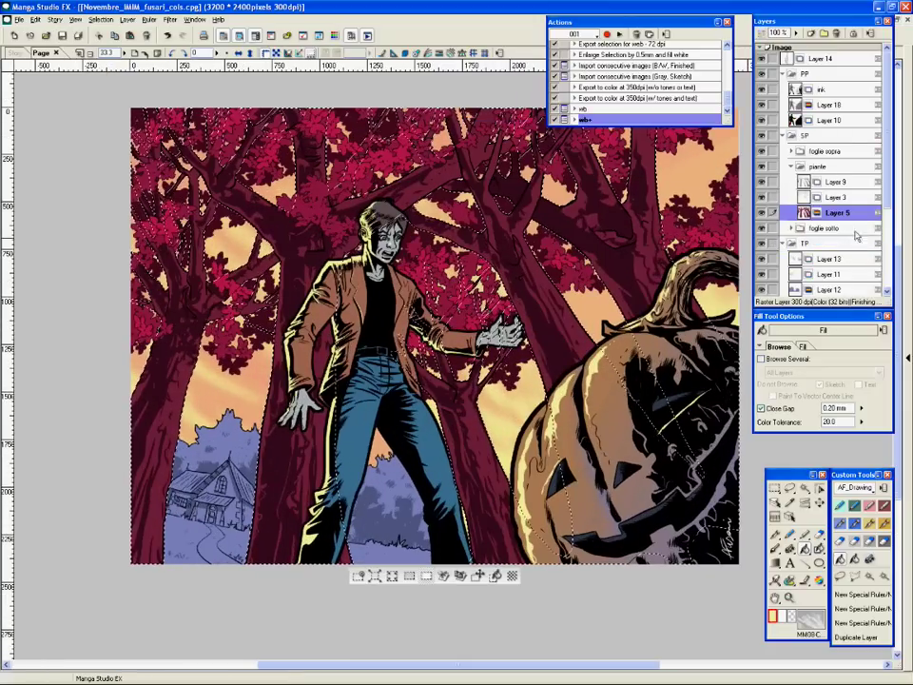
Step: Paint pale yellow highlights along the tree trunk edges on Layer 7 using AF_brush_hatching_big at 6.00 mm
key("ctrl+plus")
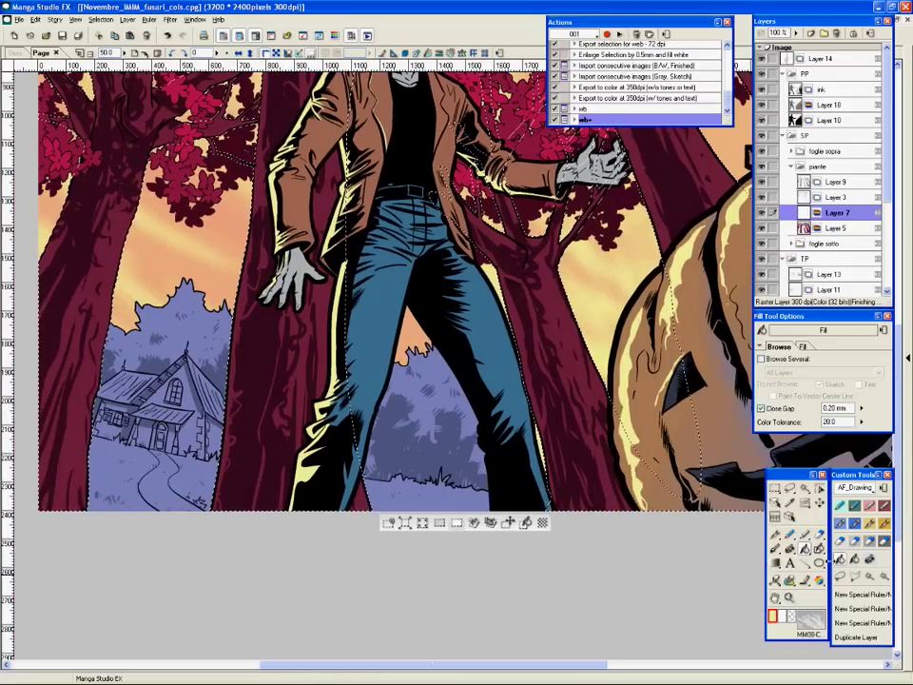
key("p")
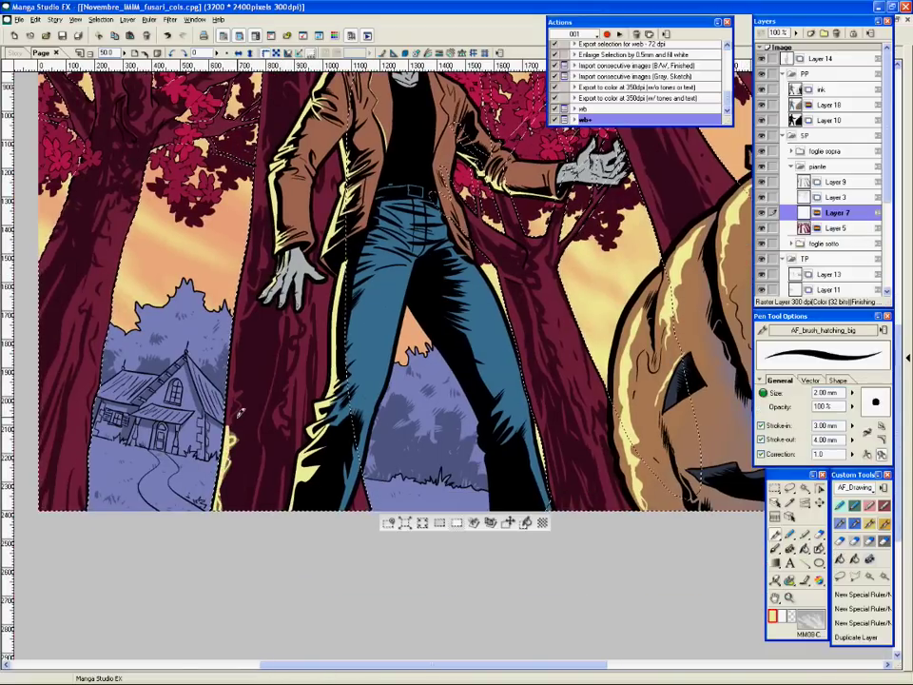
key("]")
key("]")
key("]")
key("]")
left_click_drag(226, 455, 232, 425)
key("ctrl+minus")
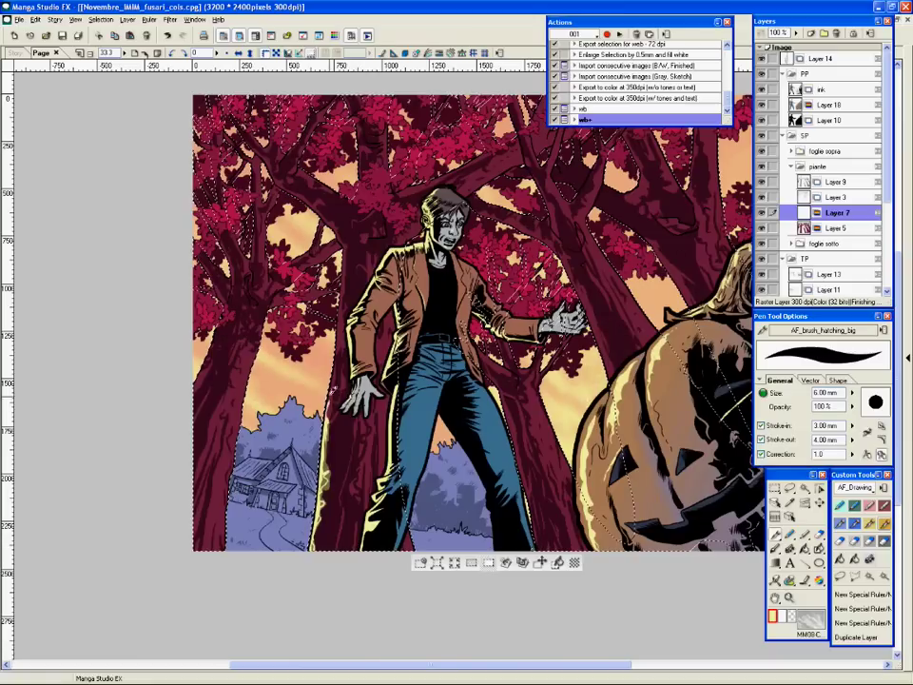
left_click_drag(516, 430, 487, 415)
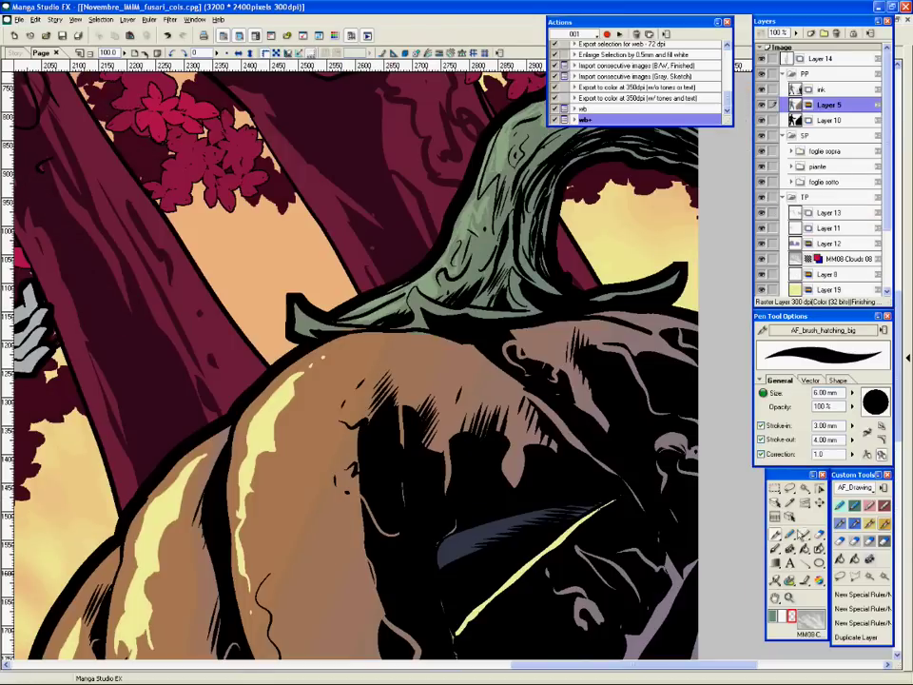
Step: Sample the pale yellow and paint highlights on the pumpkin's green stem with the pen on Layer 5
left_click(790, 502)
left_click(547, 555)
left_click_drag(504, 428, 435, 550)
key("p")
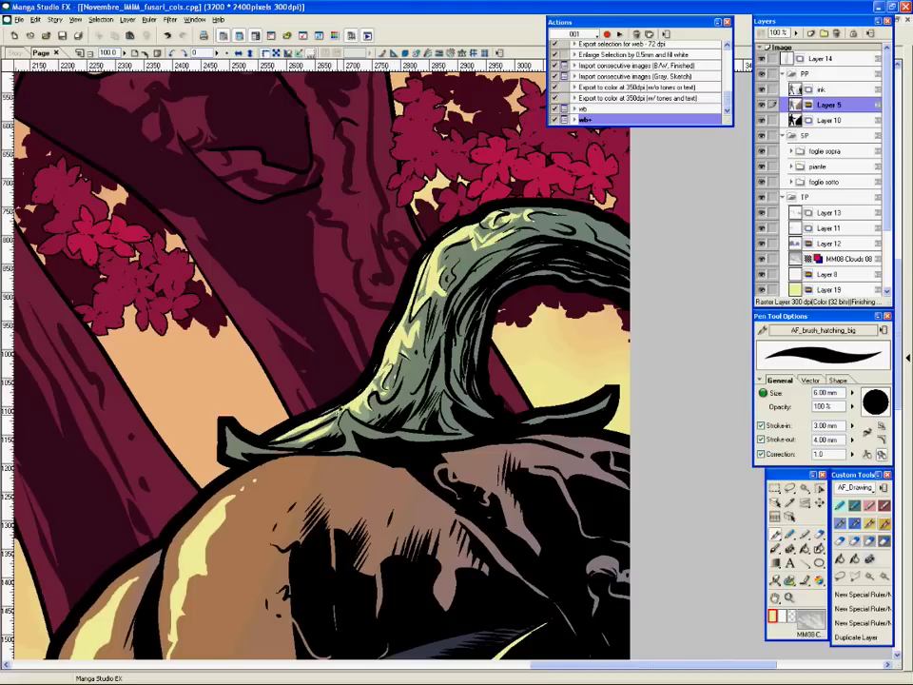
Step: Create a selection from Layer 12 in the TP folder and add a 32-bit color raster layer above it
key("ctrl+minus")
key("ctrl+minus")
left_click(783, 74)
left_click(783, 90)
left_click(854, 152)
left_click(830, 152, "ctrl")
left_click(812, 33)
left_click(490, 343)
left_click(480, 389)
left_click(491, 419)
Step: Paint pale yellow highlights on the edges and leaves of the trees behind the house on Layer 18
left_click_drag(240, 552, 471, 460)
key("ctrl+plus")
key("ctrl+plus")
key("ctrl+plus")
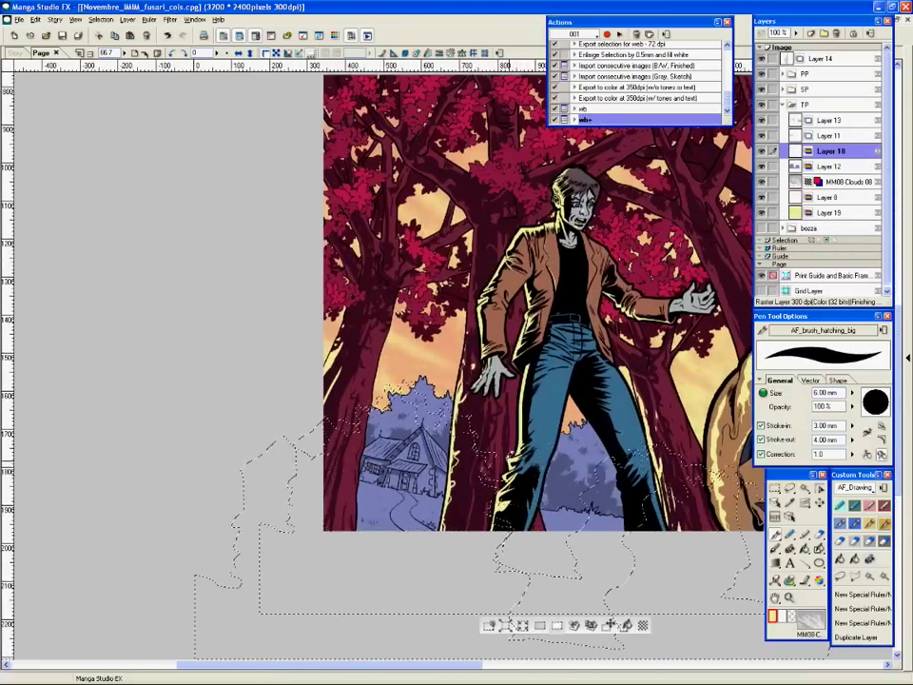
left_click_drag(335, 438, 325, 415)
left_click_drag(382, 404, 391, 392)
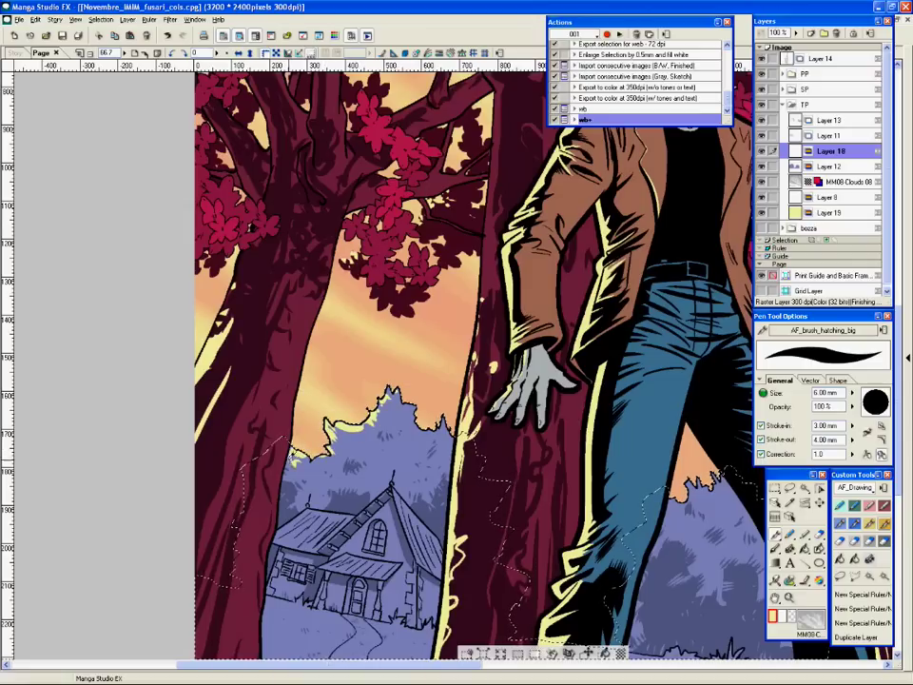
left_click_drag(343, 447, 367, 439)
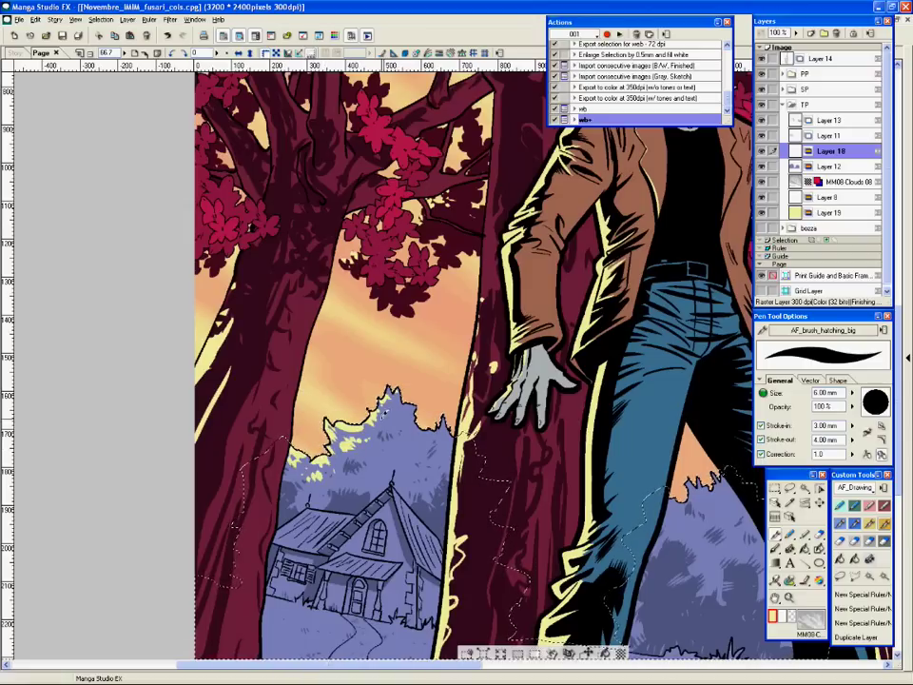
Step: Paint pale yellow highlights on the background foliage between the man's legs
key("ctrl+minus")
key("ctrl+plus")
key("ctrl+plus")
left_click_drag(646, 559, 510, 503)
mouse_move(561, 420)
left_mouse_down()
mouse_move(547, 452)
mouse_move(538, 448)
mouse_move(561, 444)
left_mouse_up()
key("ctrl+minus")
key("ctrl+minus")
left_click_drag(578, 562, 623, 524)
Step: Hatch the roof of the house's lower wing with pale yellow pen strokes
key("ctrl+plus")
key("ctrl+plus")
key("ctrl+plus")
key("ctrl+plus")
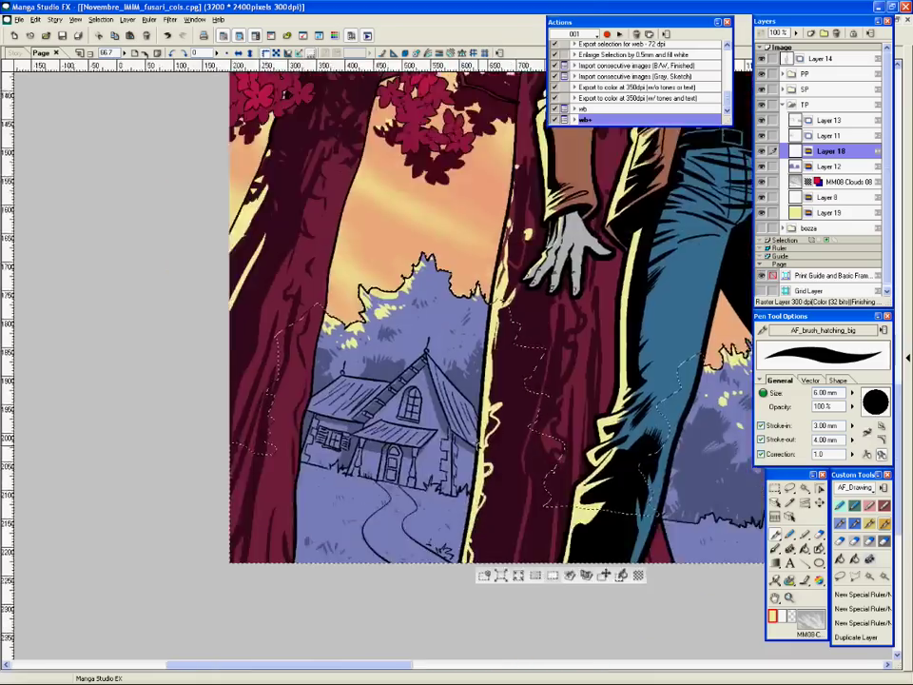
left_click_drag(270, 369, 218, 414)
left_click_drag(302, 370, 227, 428)
mouse_move(335, 374)
left_mouse_down()
mouse_move(249, 438)
mouse_move(270, 445)
left_mouse_up()
left_click_drag(378, 383, 299, 443)
mouse_move(251, 374)
left_mouse_down()
mouse_move(301, 360)
mouse_move(202, 411)
left_mouse_up()
left_click_drag(293, 368, 265, 383)
mouse_move(355, 374)
left_mouse_down()
mouse_move(312, 428)
mouse_move(341, 392)
left_mouse_up()
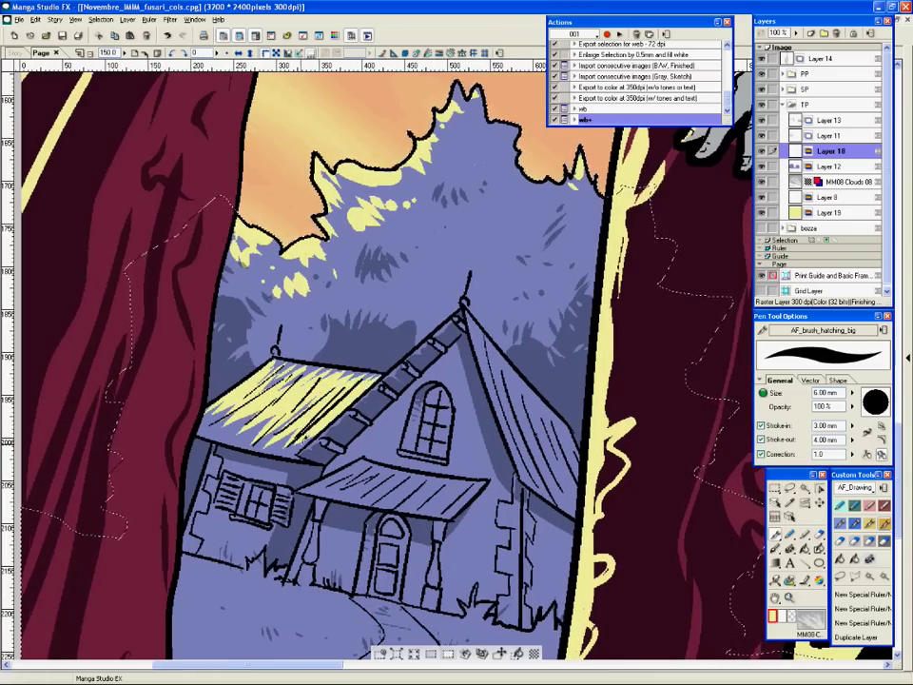
Step: Convert Layer 14, which holds the signature, to a color raster layer
key("ctrl+minus")
key("ctrl+minus")
key("ctrl+minus")
left_click_drag(732, 399, 41, 413)
left_click(822, 59)
left_click(125, 19)
left_click(164, 103)
left_click(491, 343)
left_click(476, 355)
left_click(492, 419)
left_click_drag(487, 257, 411, 322)
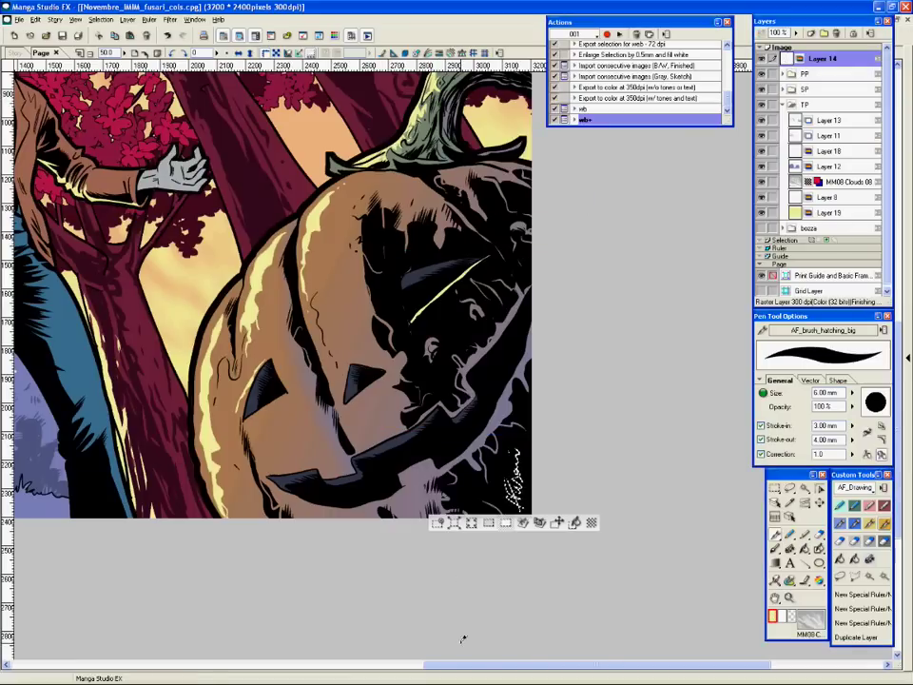
Step: Sample a muted purple, fill the selected signature with it and clear the selection
left_click(777, 510)
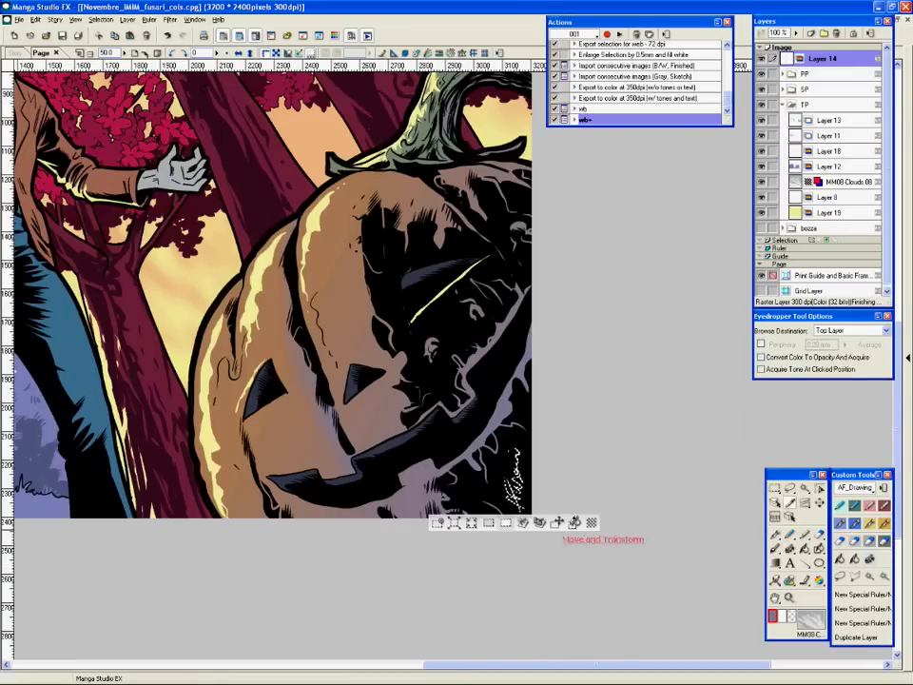
key("ctrl+d")
key("ctrl+minus")
key("ctrl+minus")
left_click_drag(532, 398, 651, 500)
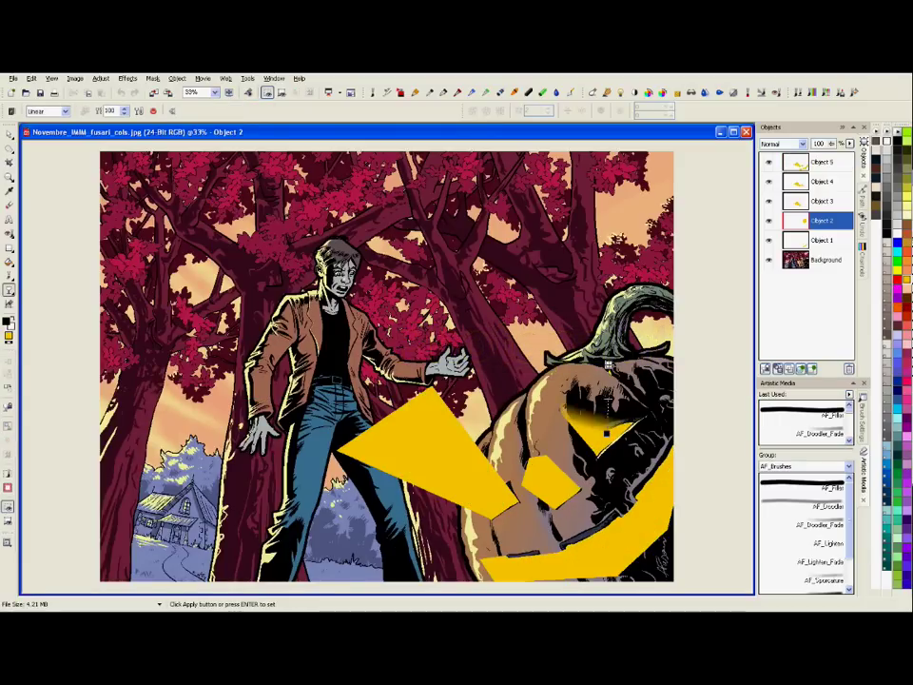
Step: In Corel PHOTO-PAINT, apply a linear transparency fade to the yellow light shape over the pumpkin's larger eye on Object 2
left_click_drag(609, 365, 606, 355)
left_click(606, 433)
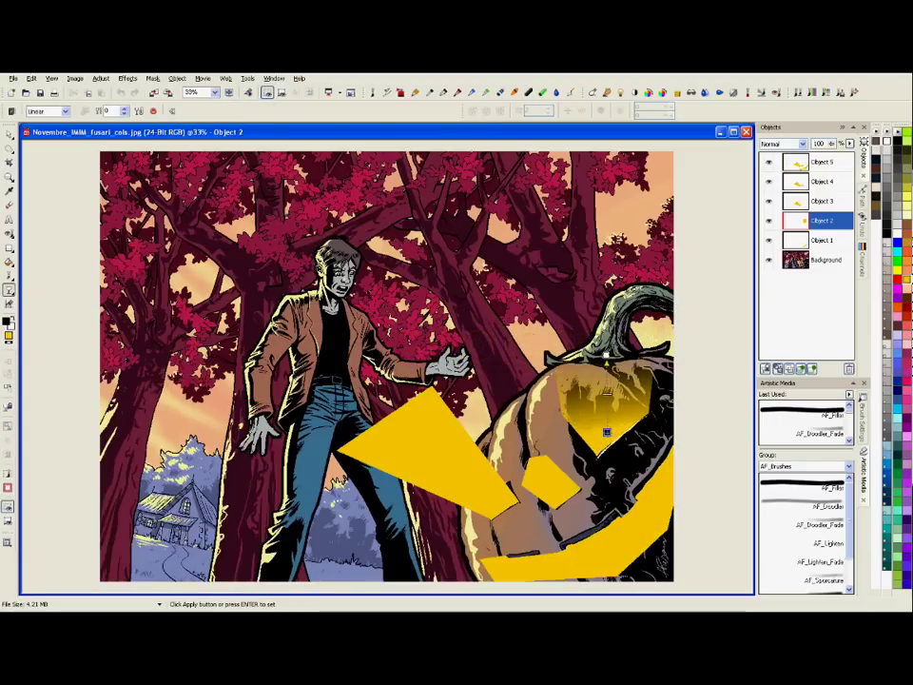
Step: Adjust the visibility of Objects 3, 4 and 5 and fade the yellow beam from the pumpkin's face with linear transparency
left_click(777, 202)
left_click(768, 183)
left_click(769, 162)
left_click_drag(505, 506, 437, 460)
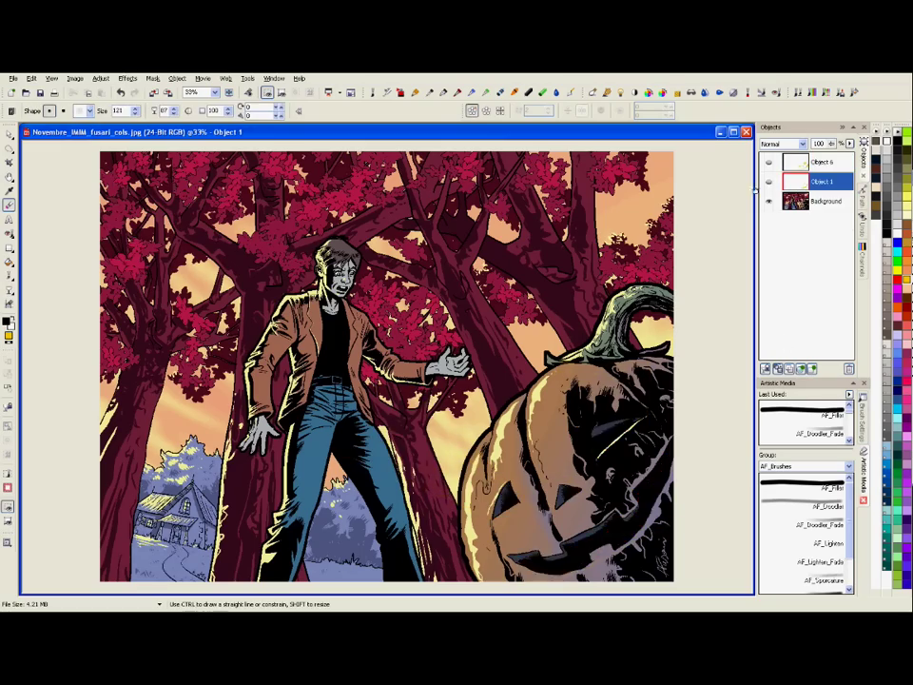
Step: Adjust the color balance of the pumpkin's yellow eyes and mouth on Object 1, with Cyan–Red at 100
left_click(126, 78)
left_click(146, 303)
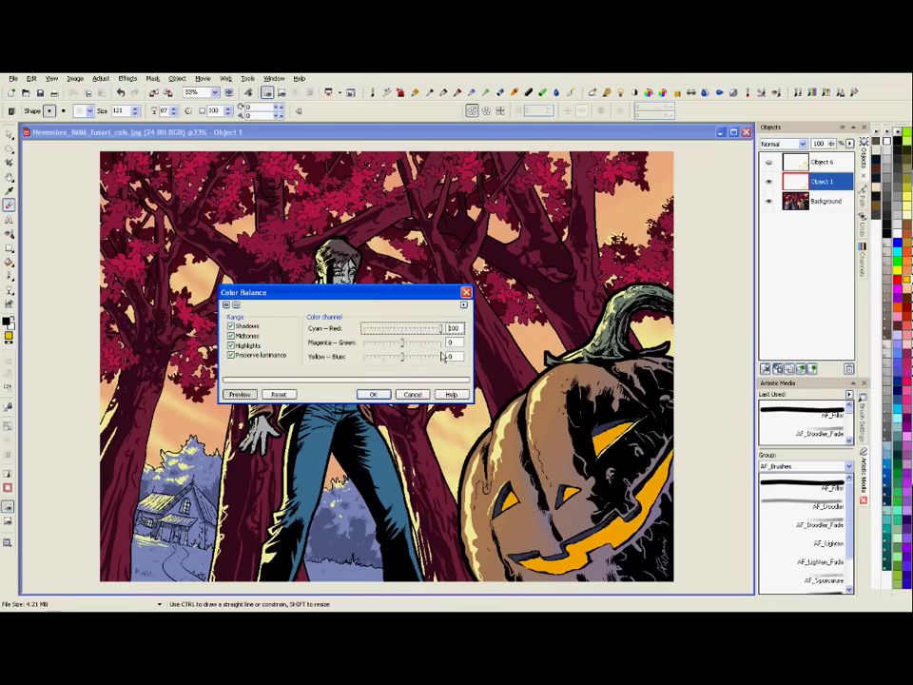